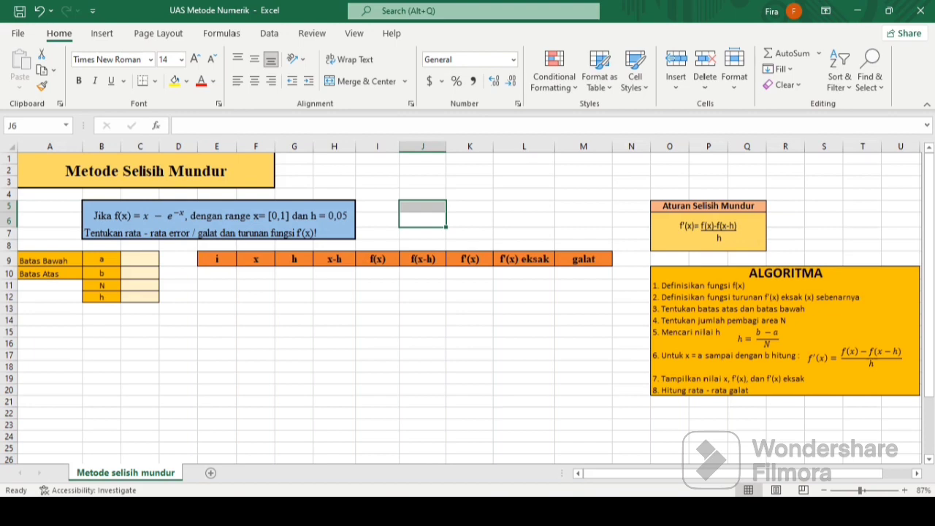
Write the function "f(x) = x - e^-x" in J5 and its exact derivative "f'(x) = 1 + e^-x" in J6
left_click(422, 206)
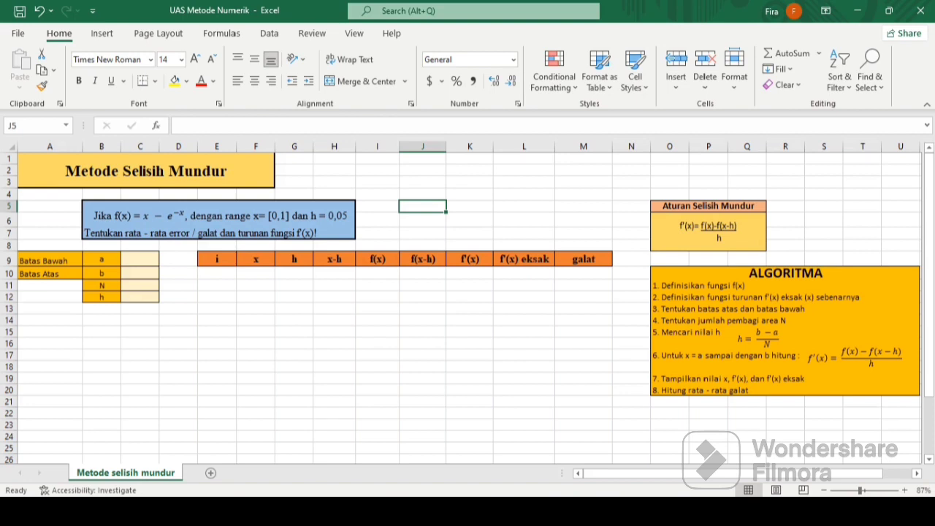
type("f(x")
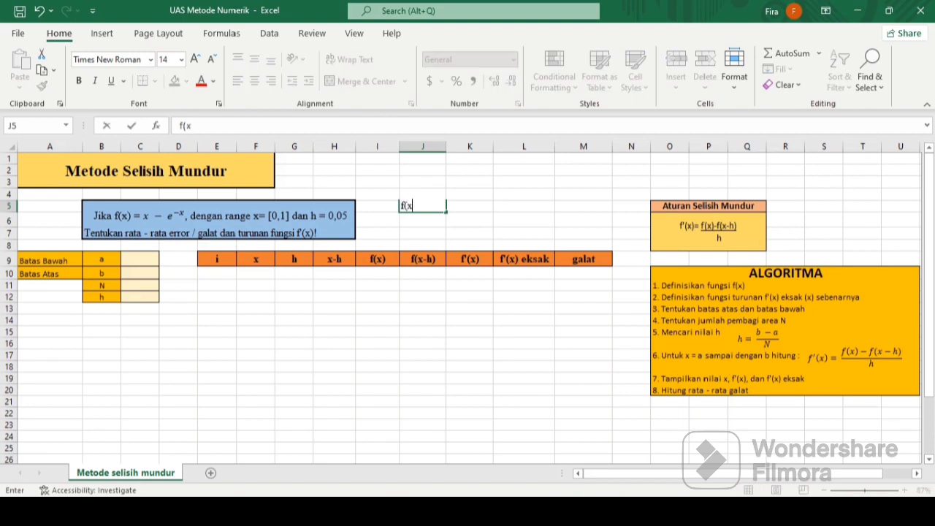
type(") = x - e^-x")
key("Return")
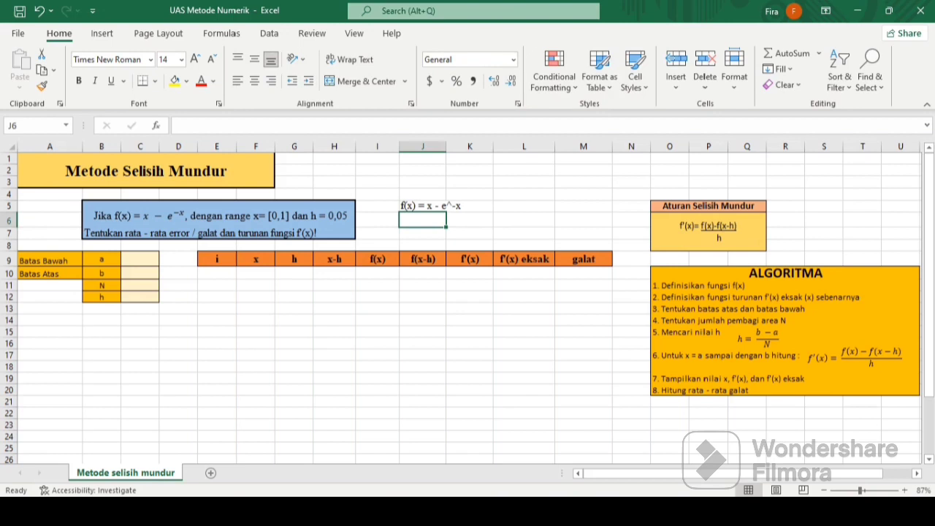
type("f'(")
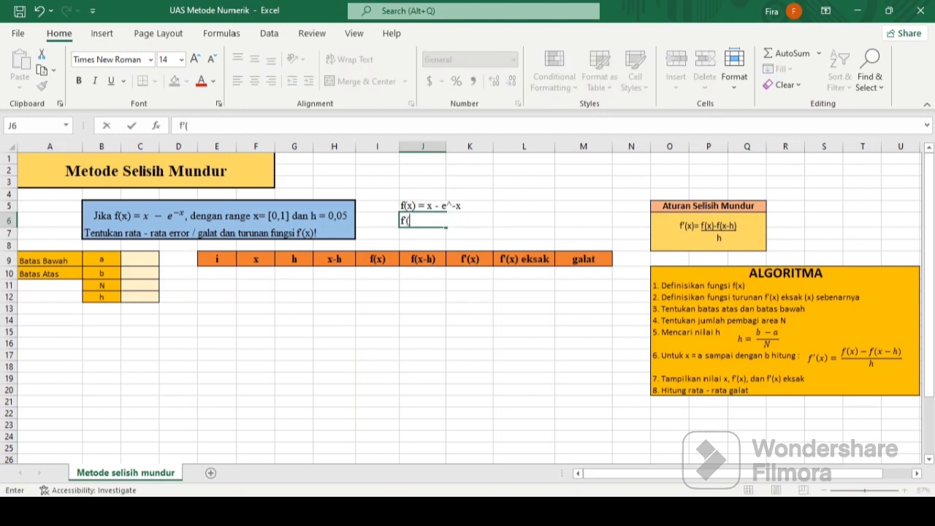
type("x) = 1 + e^-x")
Enter the parameters beside their labels: lower limit a as 0, upper limit b as 1, and N as 20
left_click(139, 259)
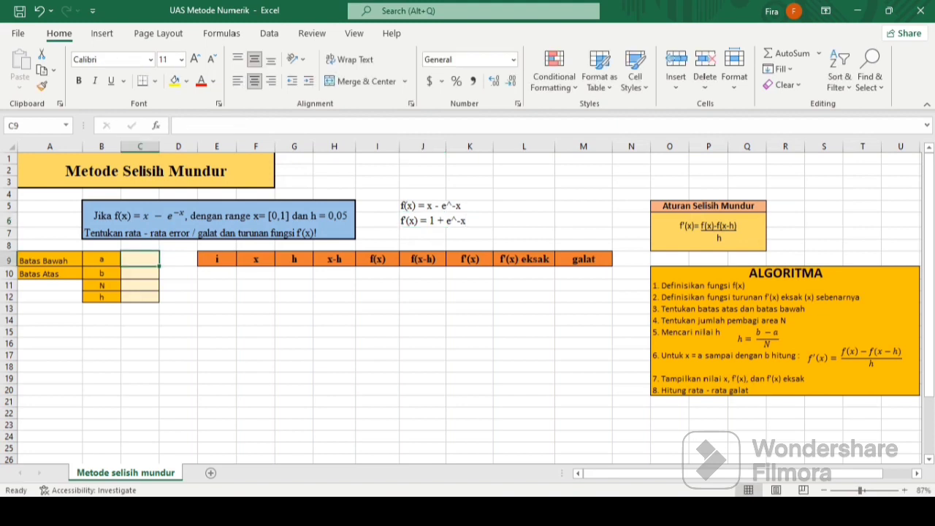
type("0")
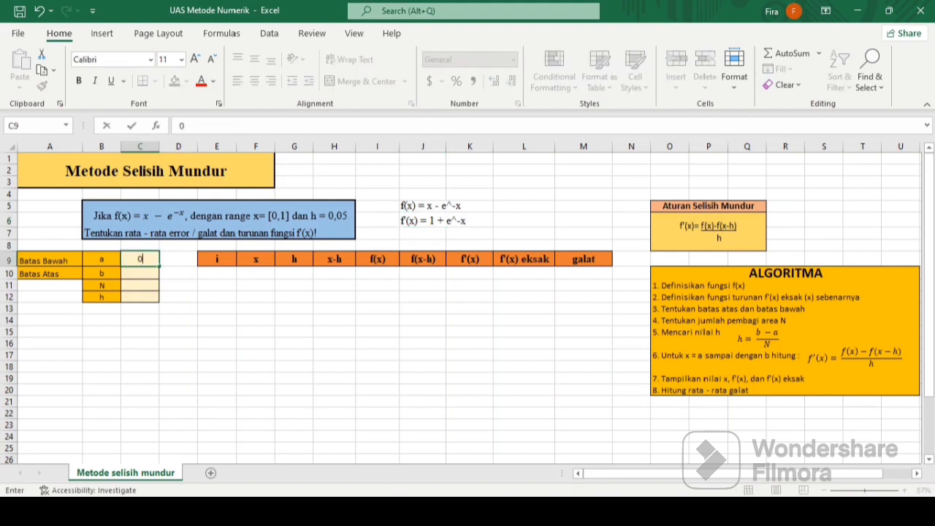
key("Return")
type("1")
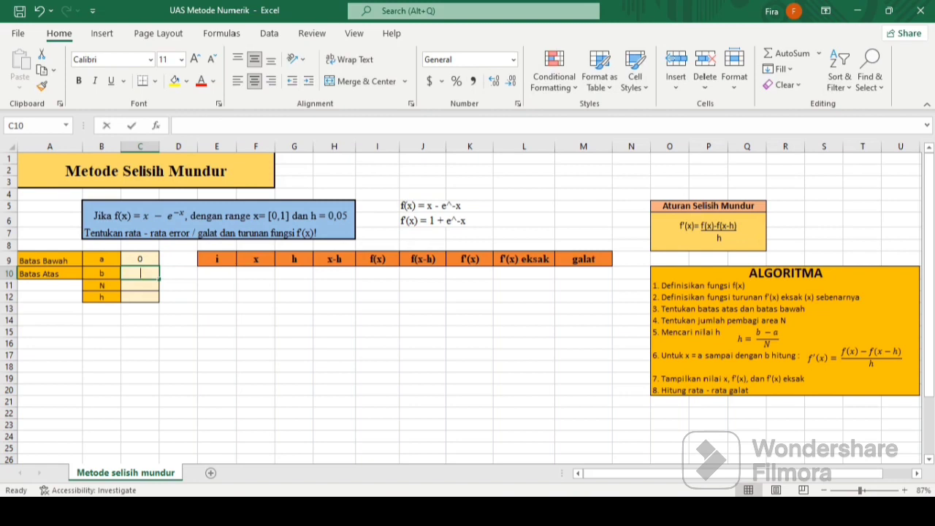
key("Return")
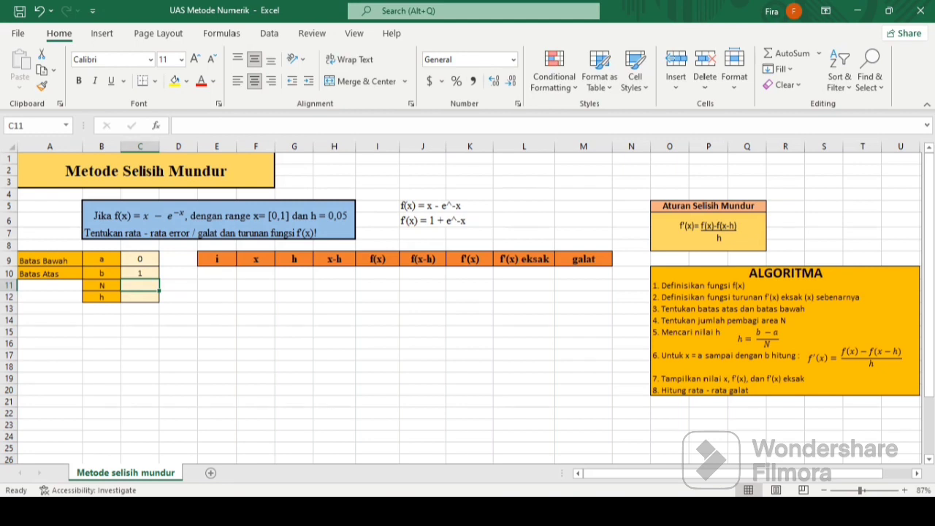
type("20")
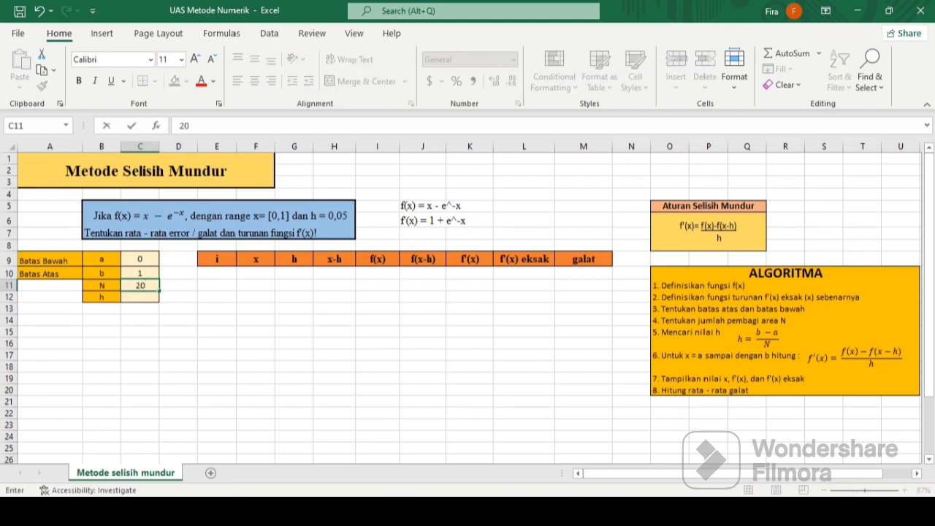
key("Return")
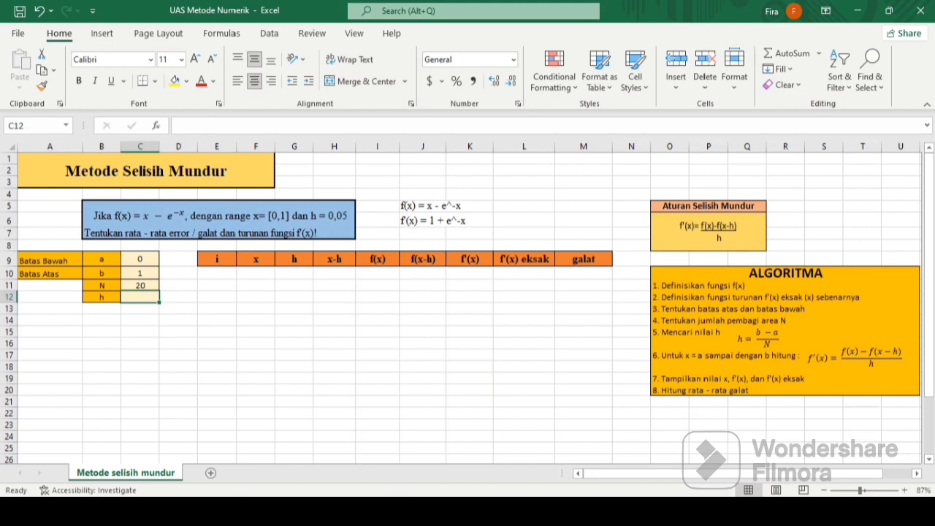
Calculate the step size h in C12 with the formula =(C10-C9)/C11
type("=")
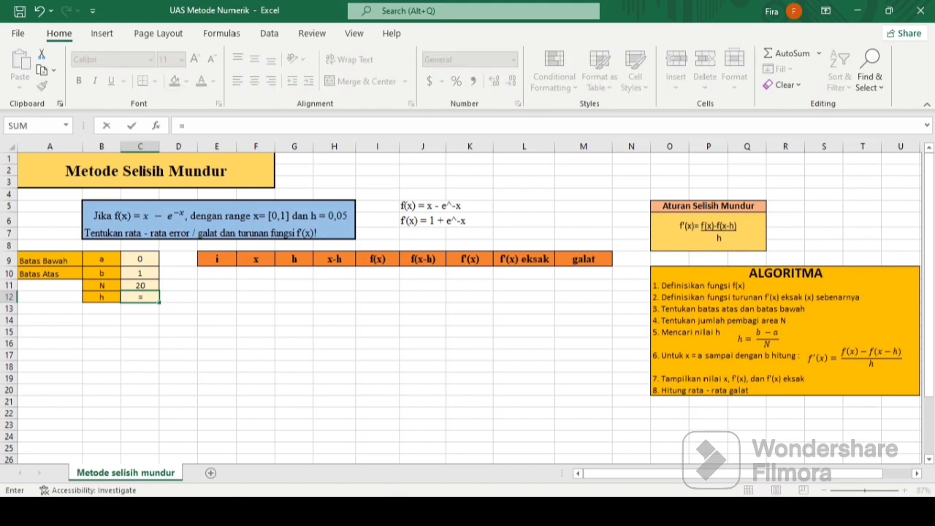
type("(")
left_click(140, 273)
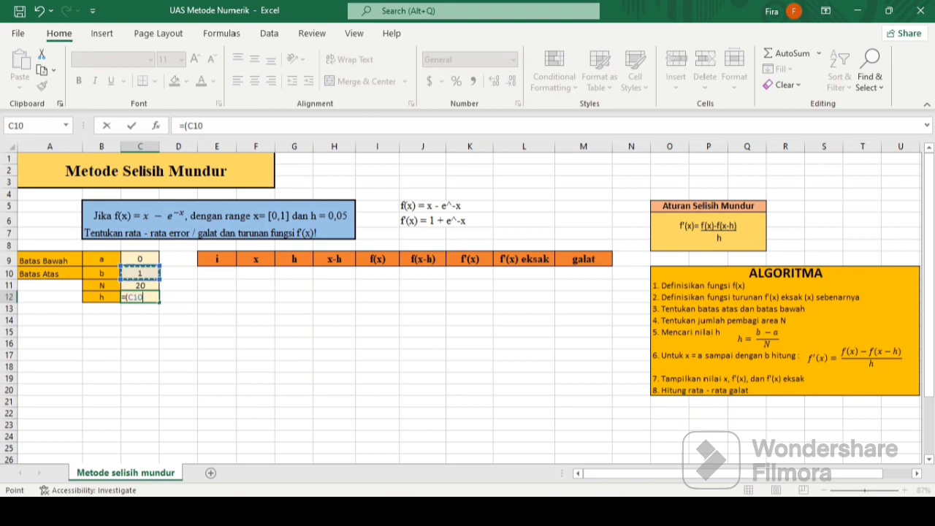
type("-")
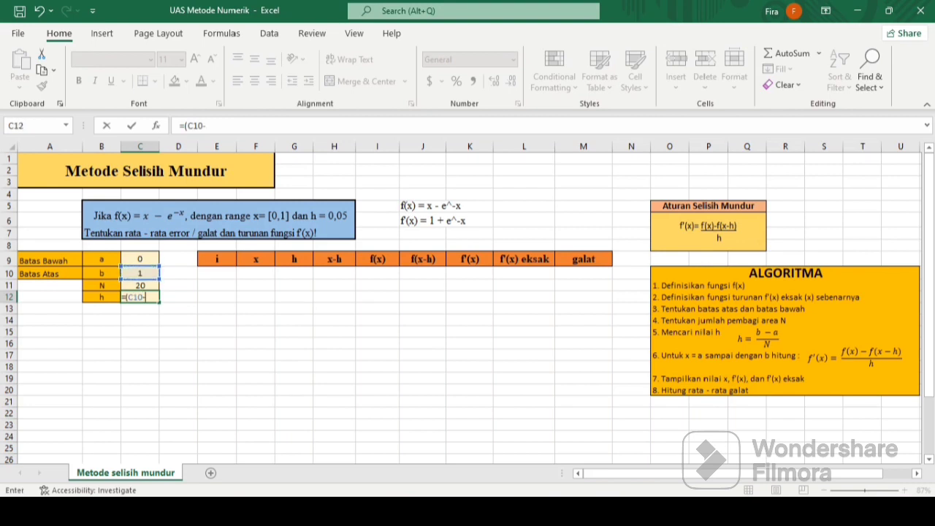
left_click(141, 260)
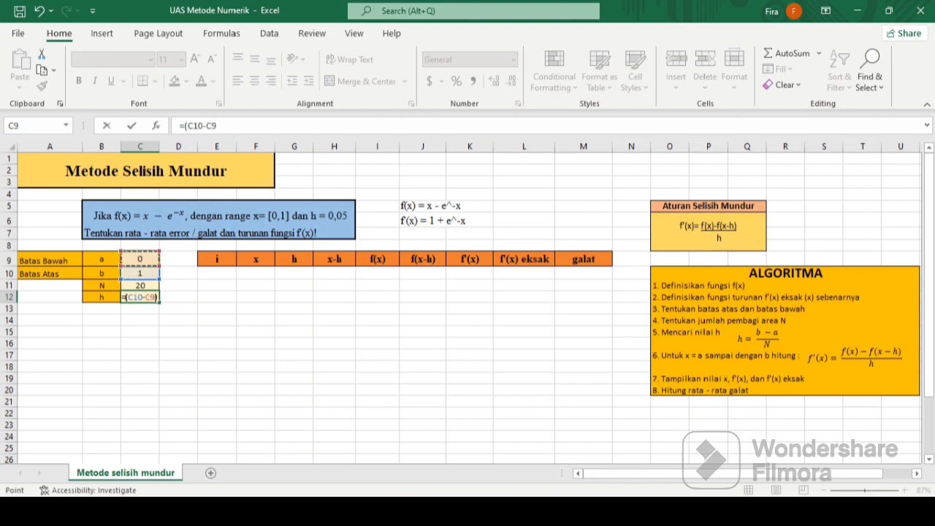
type(")/")
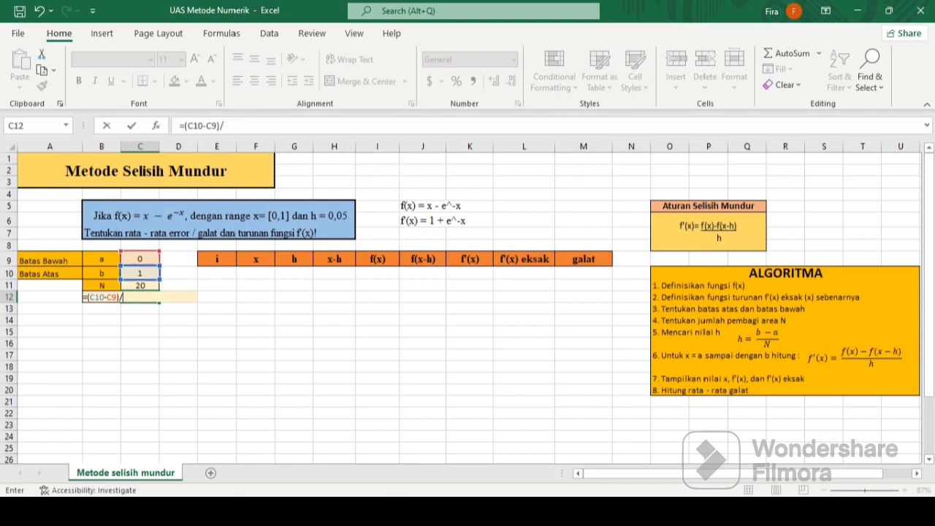
left_click(141, 285)
key("Return")
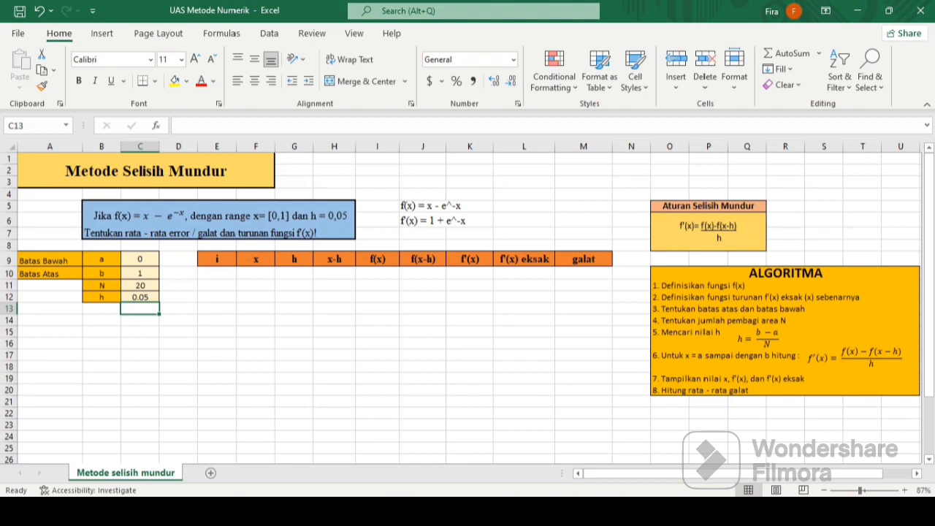
Fill the i column with the series 0 to 20 in E10:E30, starting from the values 0 and 1
left_click(217, 273)
type("0")
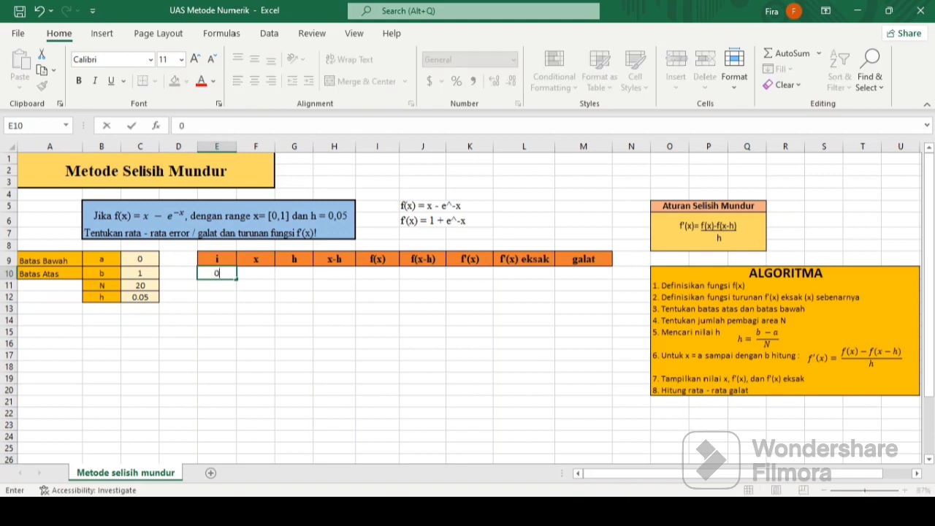
key("Return")
type("1")
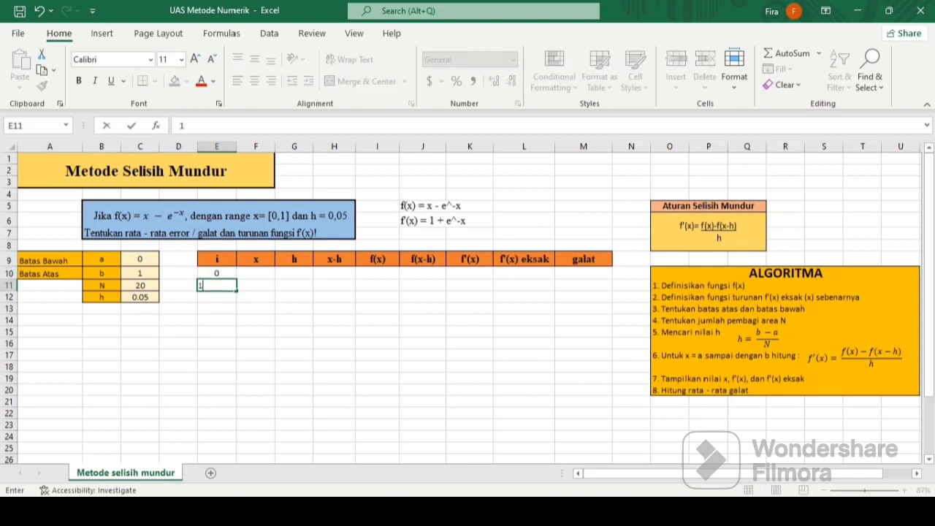
left_click_drag(217, 273, 239, 426)
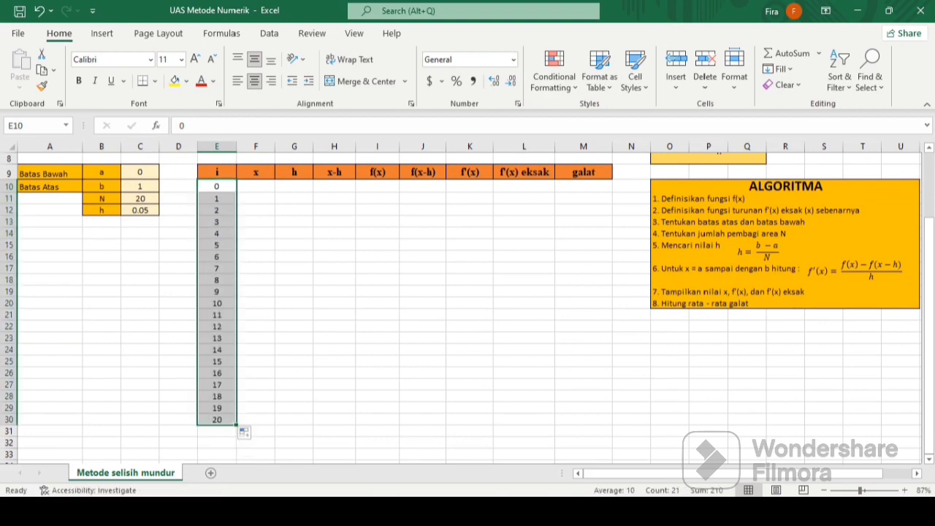
Enter 0 for x and 0.05 for h in the table's first row, F10 and G10
left_click(256, 187)
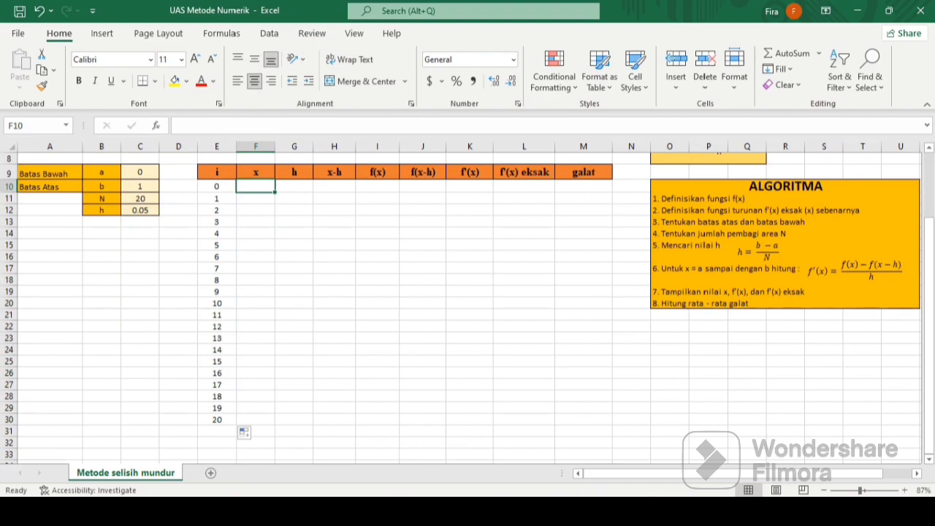
type("0")
key("Tab")
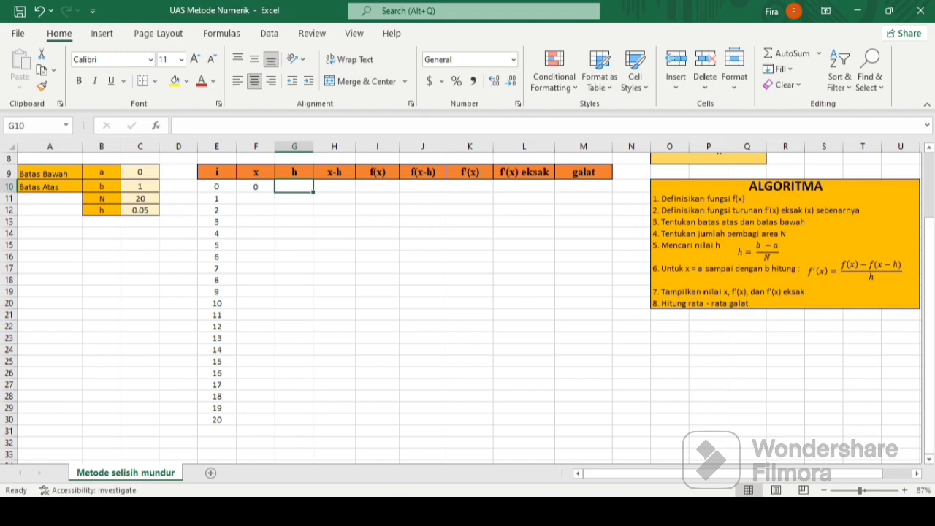
type("0.05")
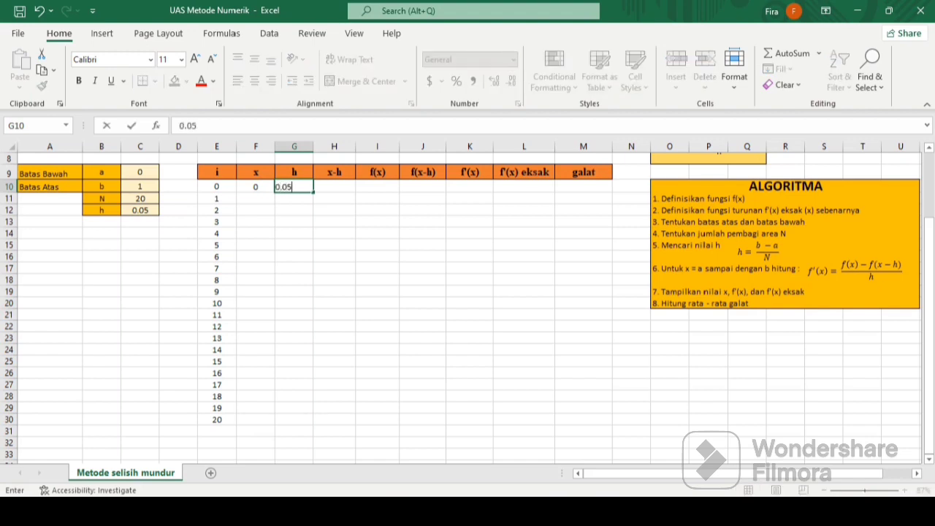
key("Tab")
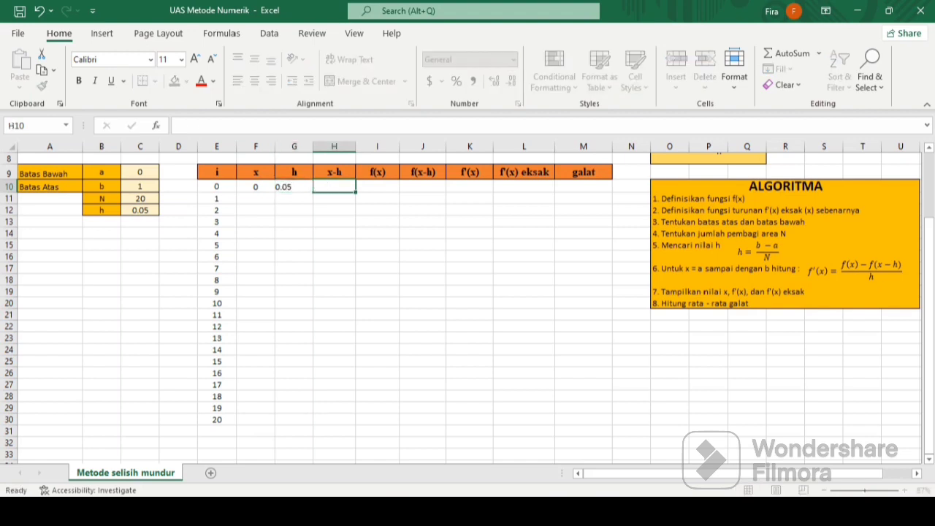
Calculate x-h for the first row in H10 with the formula =F10-G10
type("=")
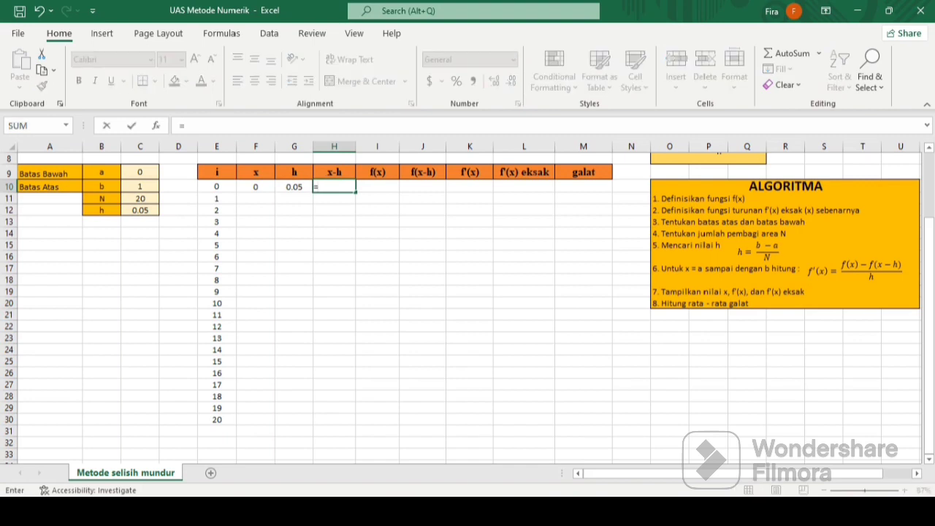
left_click(256, 187)
type("-")
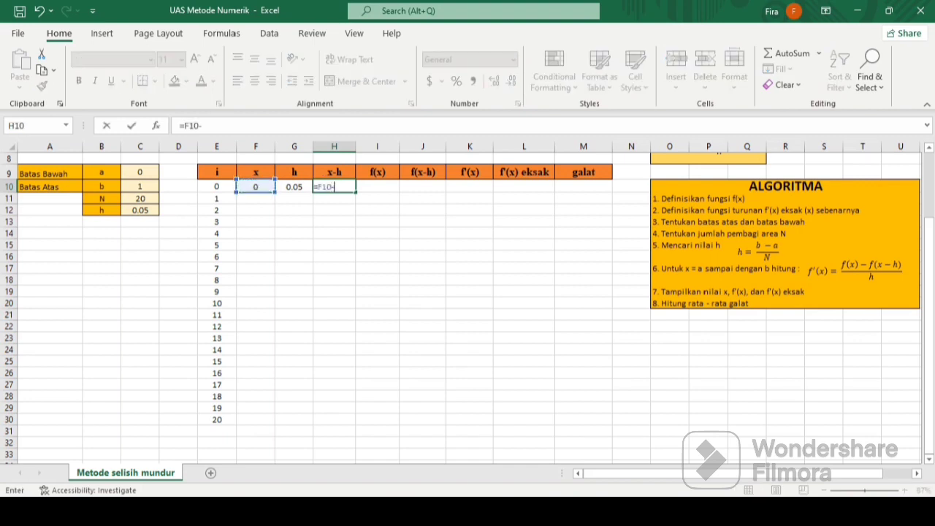
key("Left")
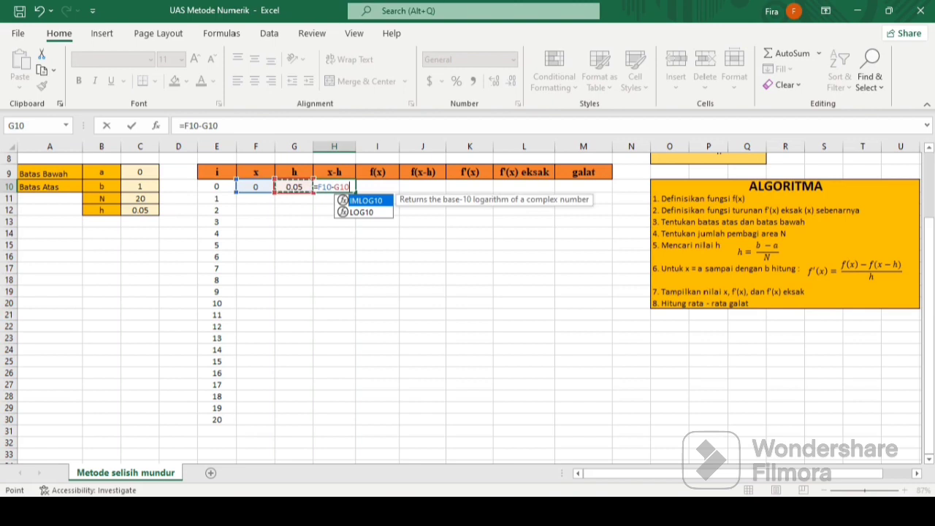
key("Return")
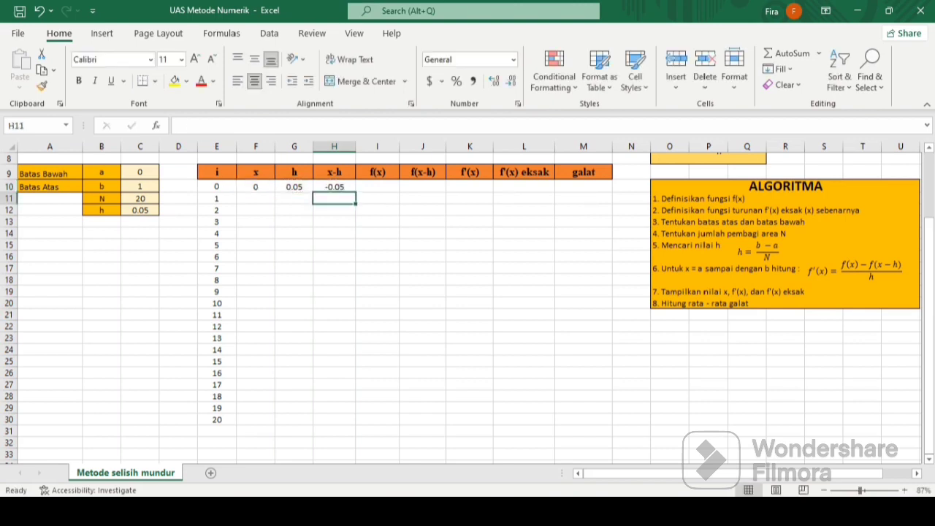
Check the f(x) expression written in J5 above the table
left_click(470, 234)
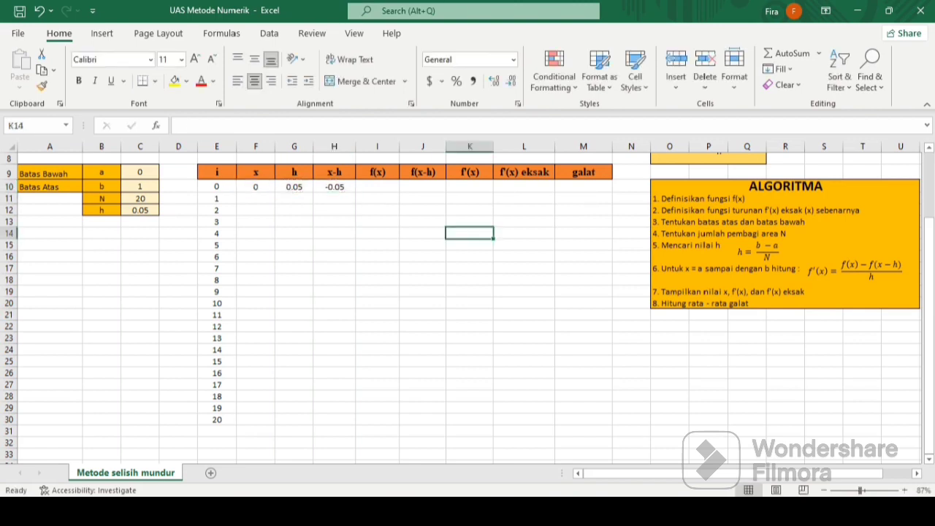
key("Up")
key("Up")
key("Up")
key("Up")
key("Up")
key("Up")
key("Up")
key("Up")
key("Up")
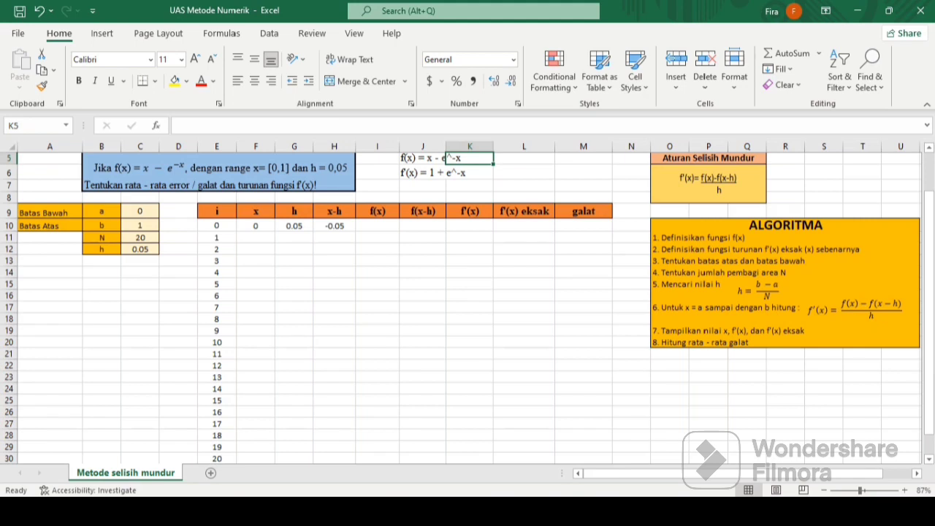
key("Left")
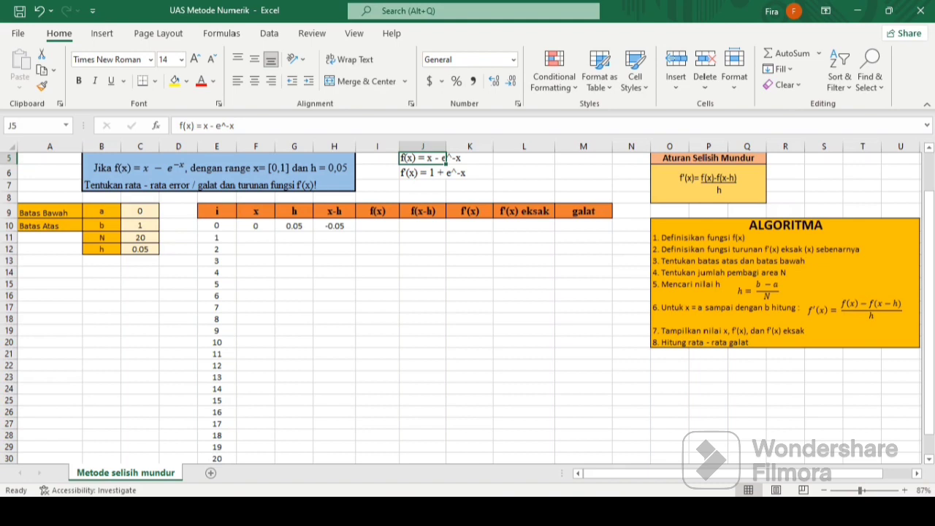
Calculate f(x) for the first row in I10 with the formula =F10-EXP(F10)
left_click(377, 225)
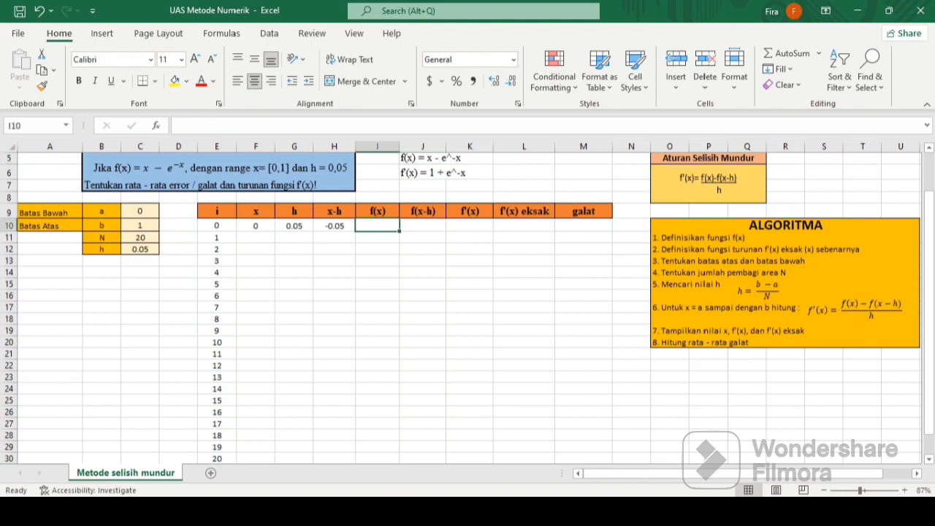
type("=")
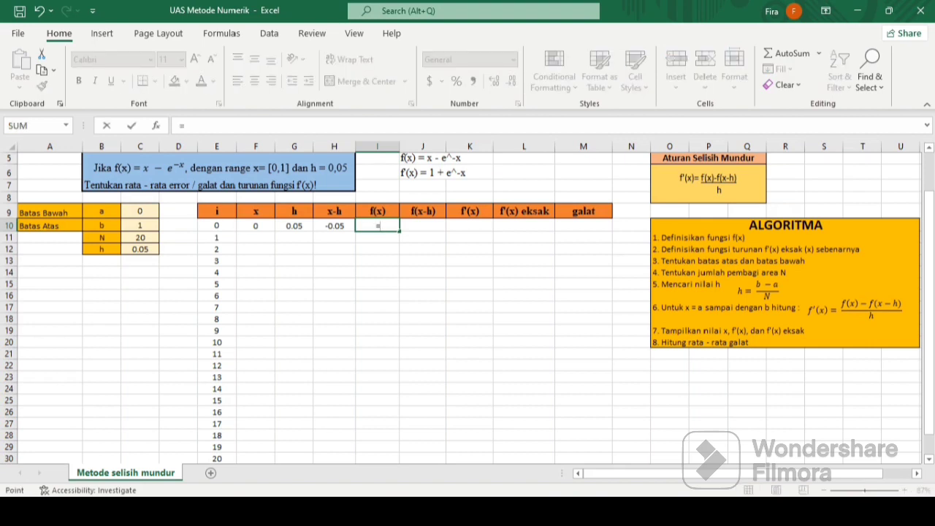
left_click(255, 226)
type("-")
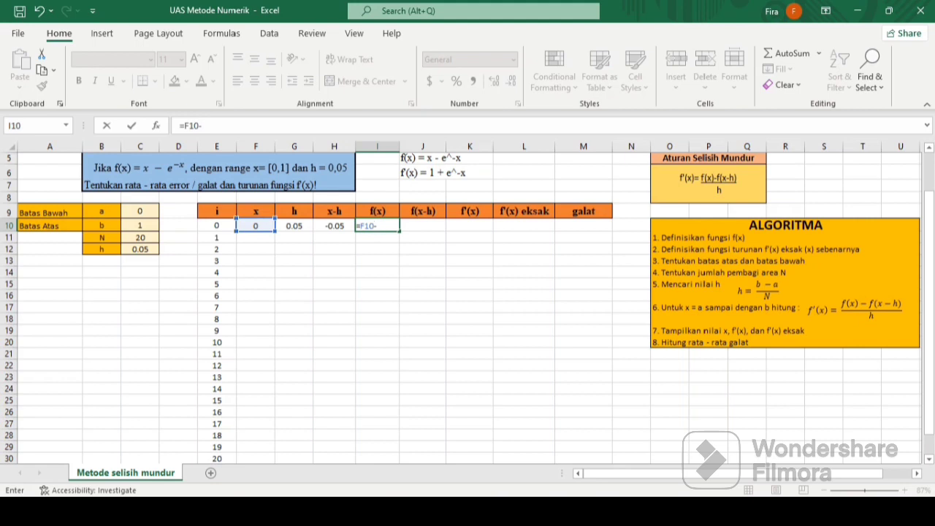
type("exp")
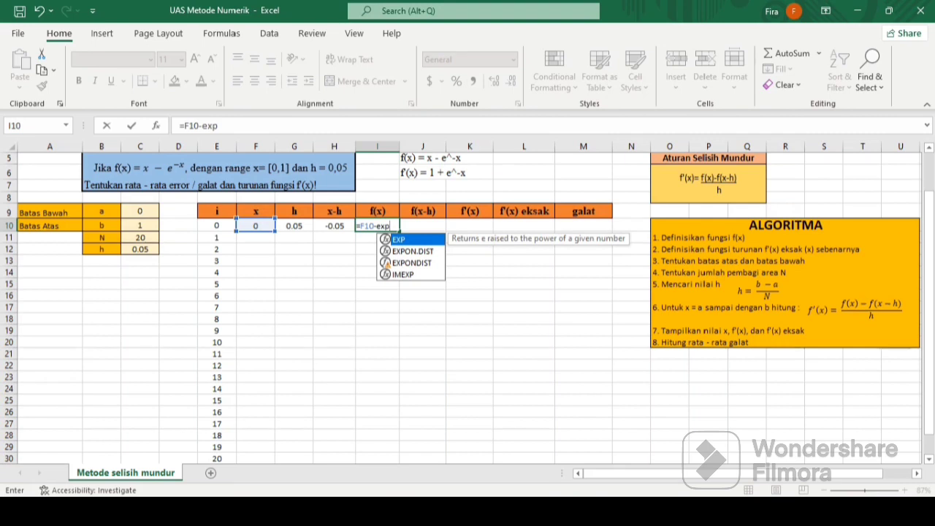
key("Tab")
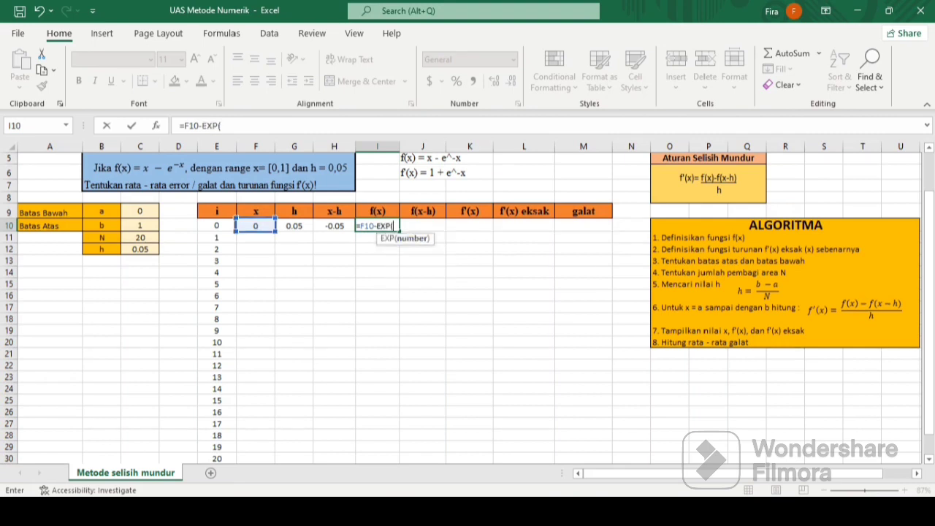
left_click(255, 226)
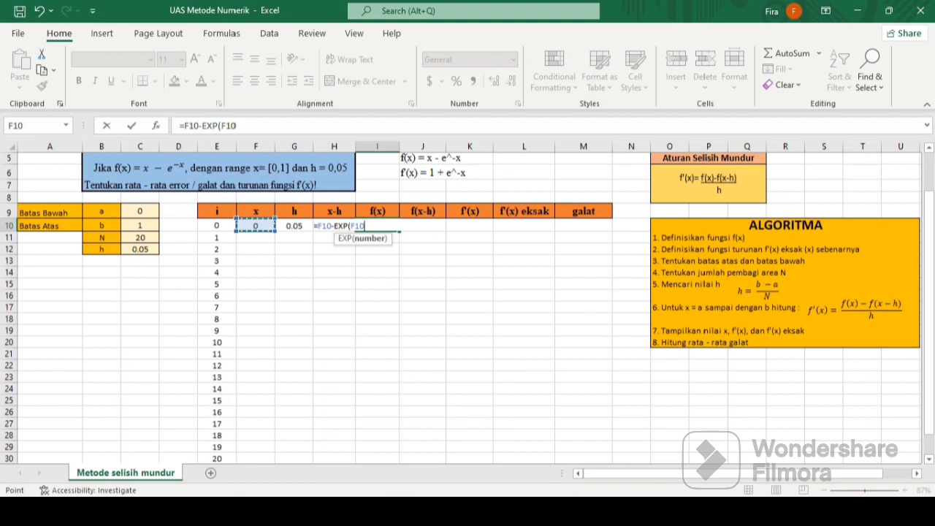
type(")")
key("Return")
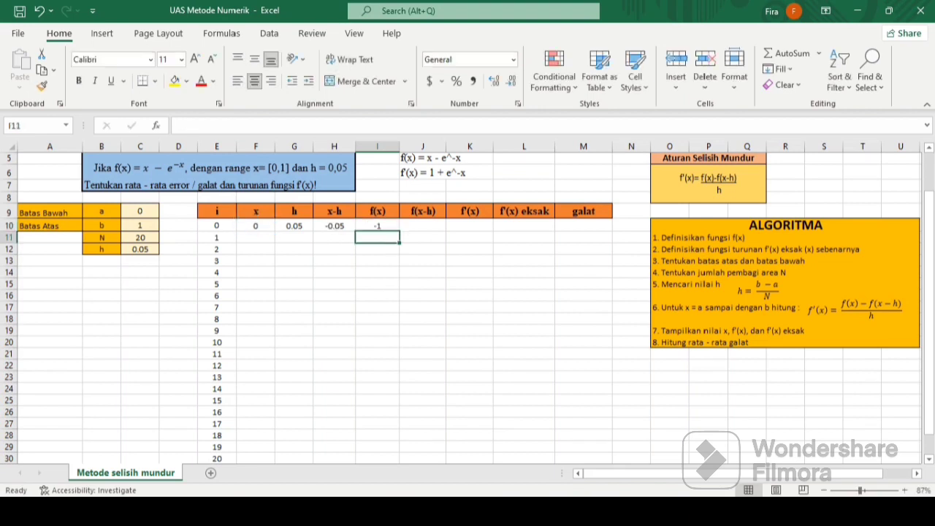
Calculate f(x-h) for the first row in J10 with the formula =H10-EXP(H10)
left_click(422, 226)
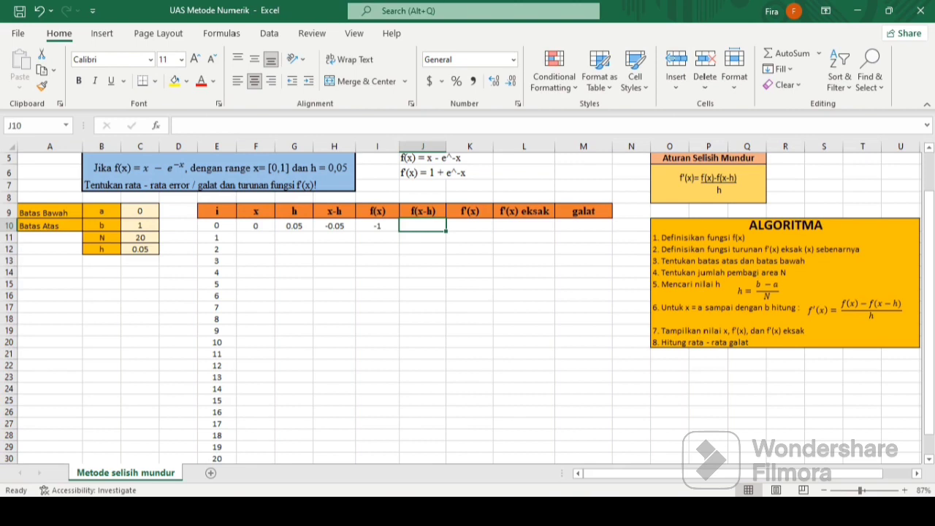
type("=")
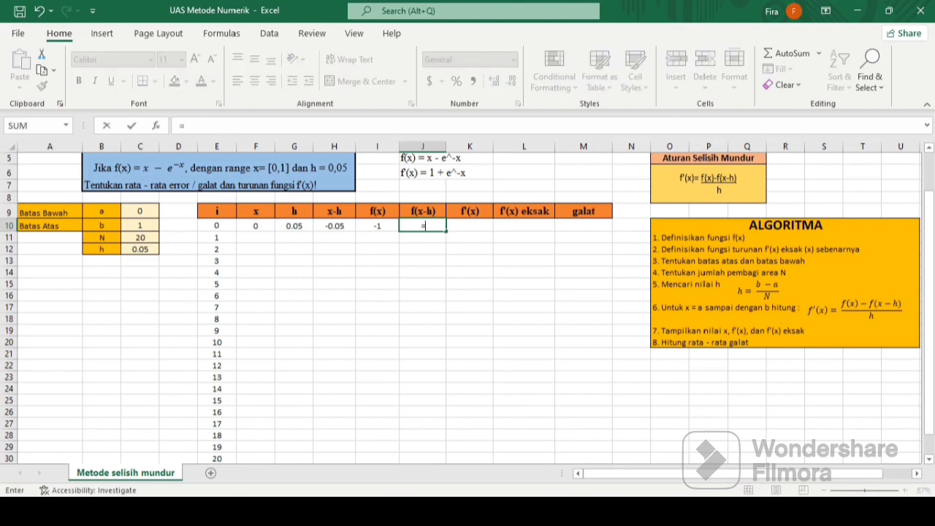
left_click(335, 226)
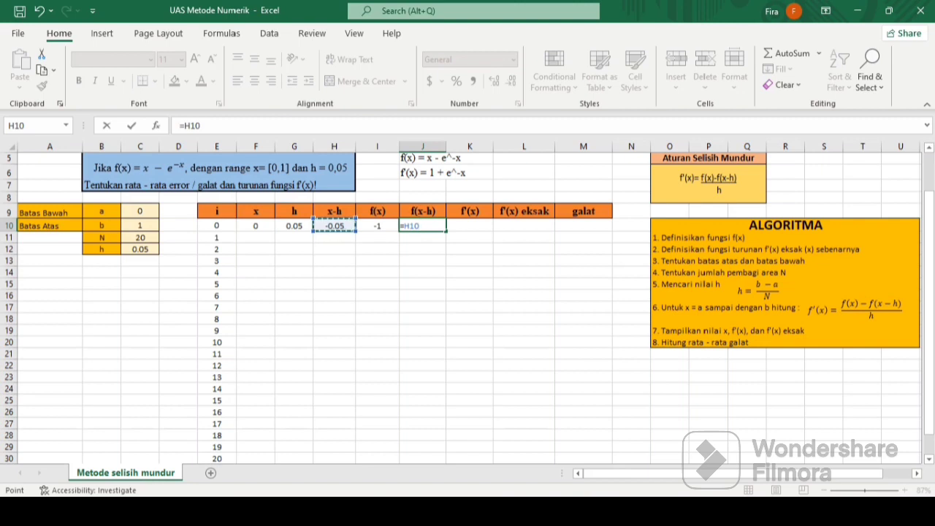
type("-exp")
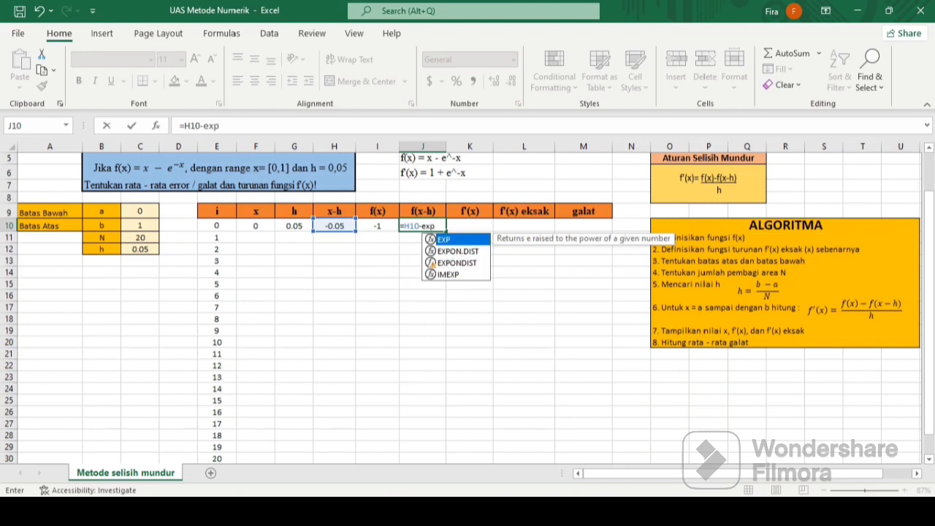
key("Tab")
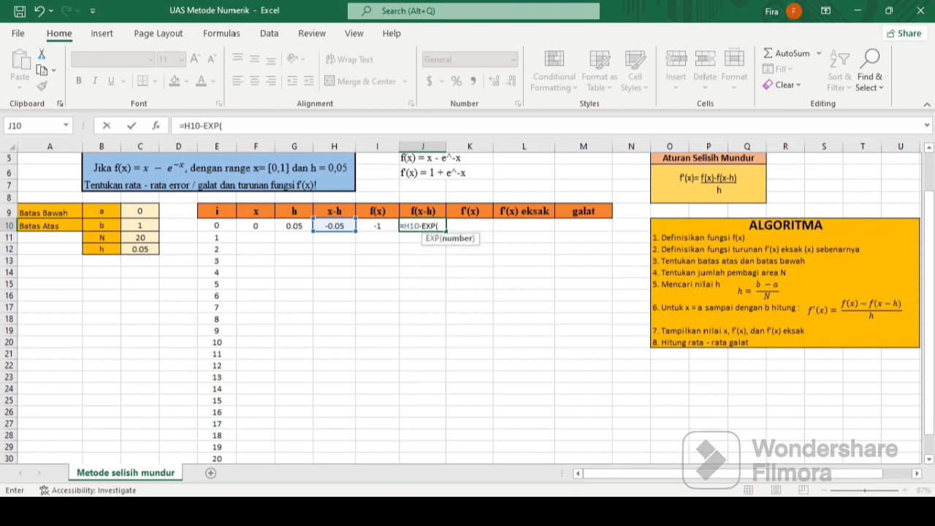
left_click(313, 226)
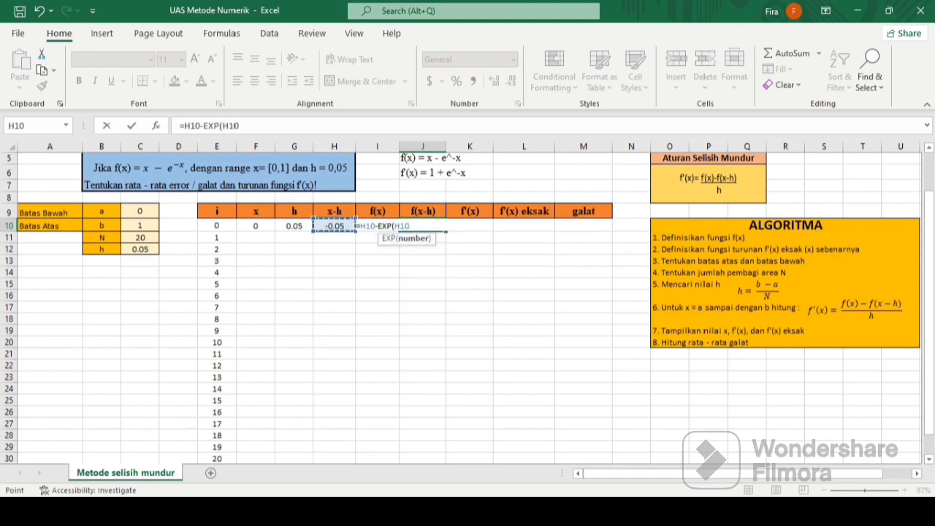
type(")")
key("Return")
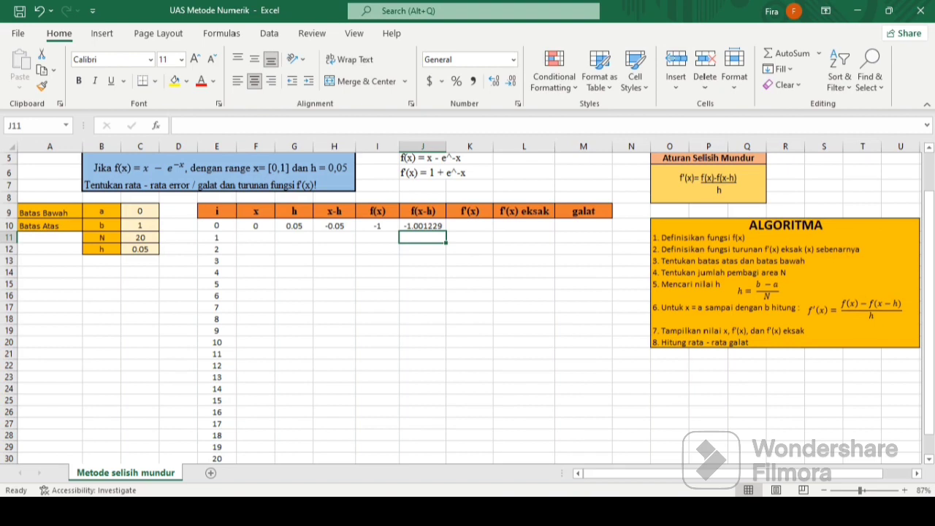
Calculate the backward-difference f'(x) for the first row in K10 with the formula =(I10-J10)/G10
left_click(469, 225)
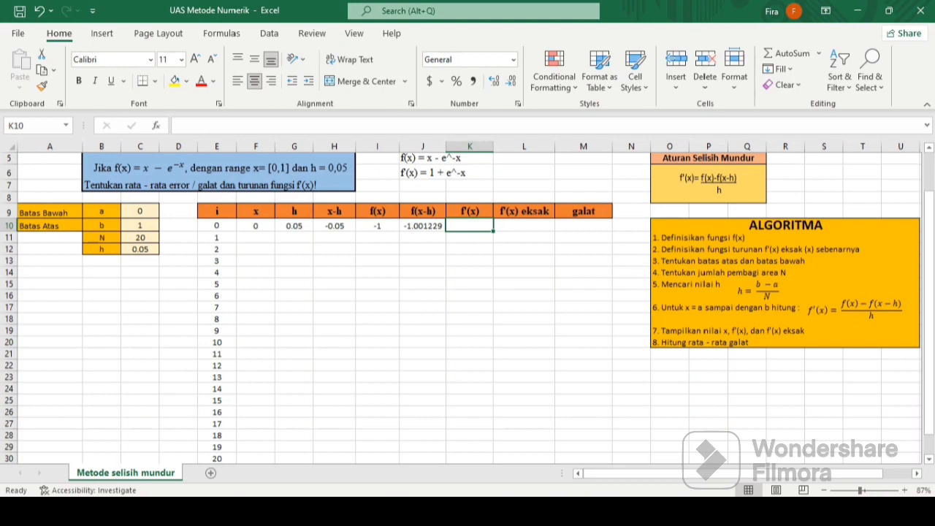
type("=")
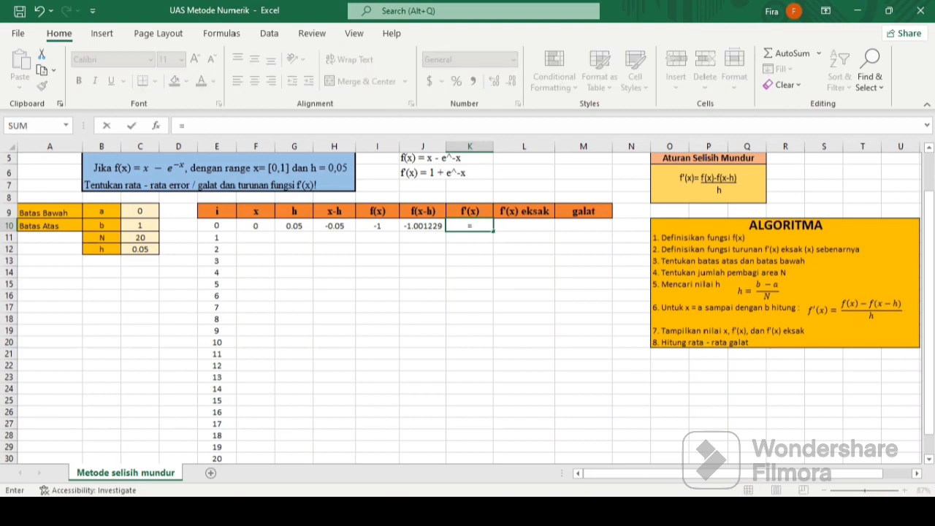
type("(")
left_click(377, 226)
type("-")
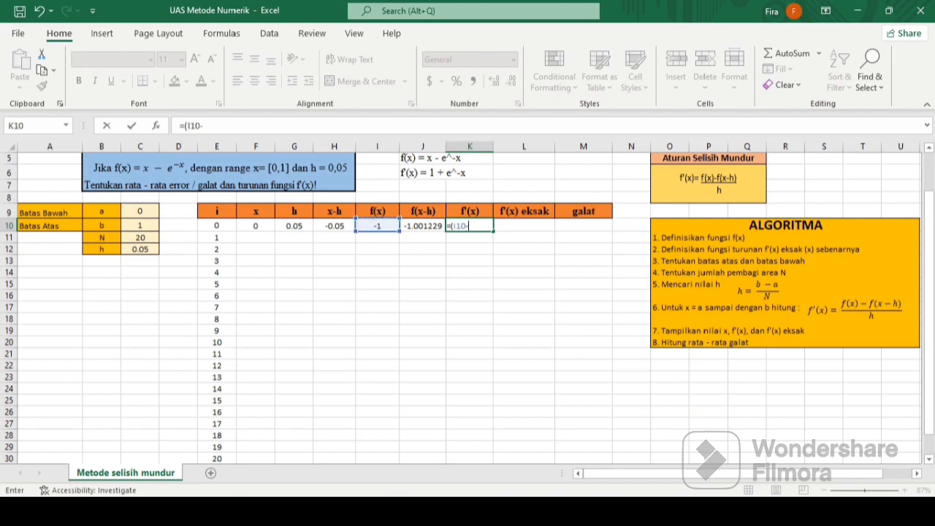
left_click(422, 226)
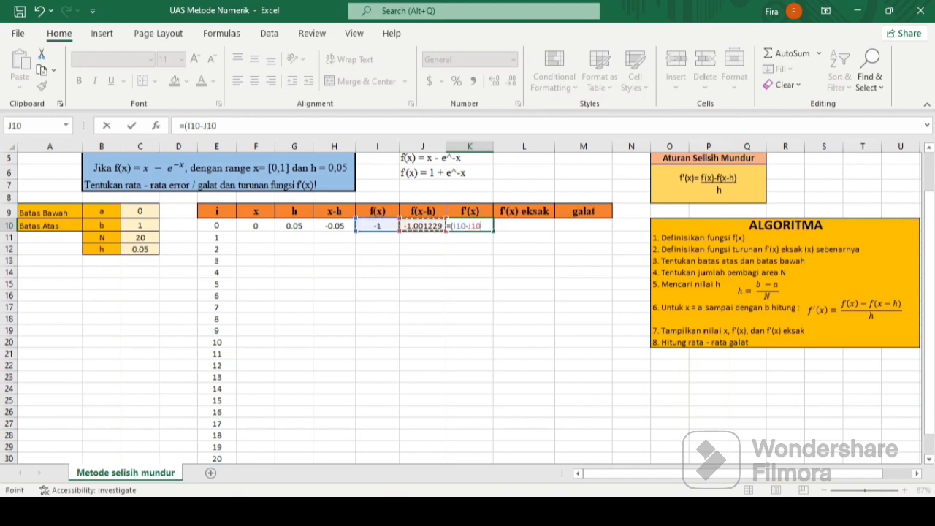
type(")/")
left_click(334, 226)
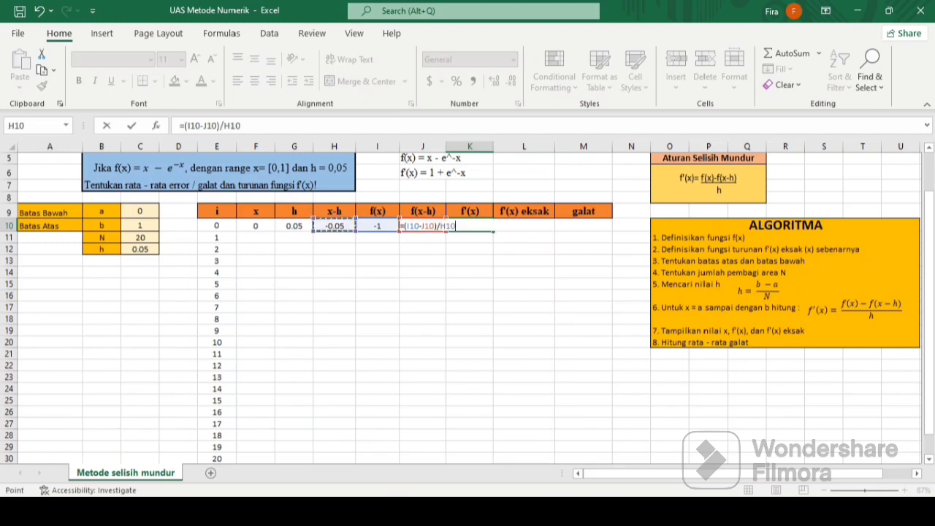
key("Left")
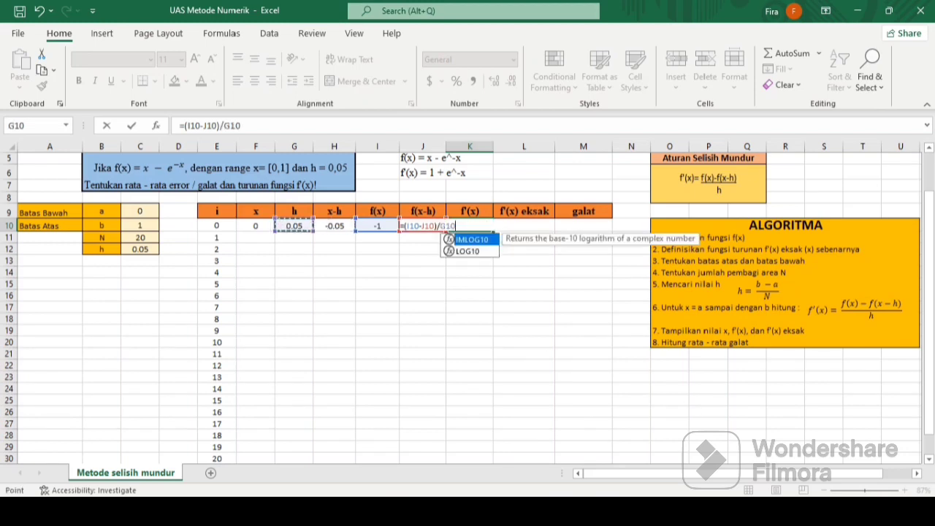
key("Return")
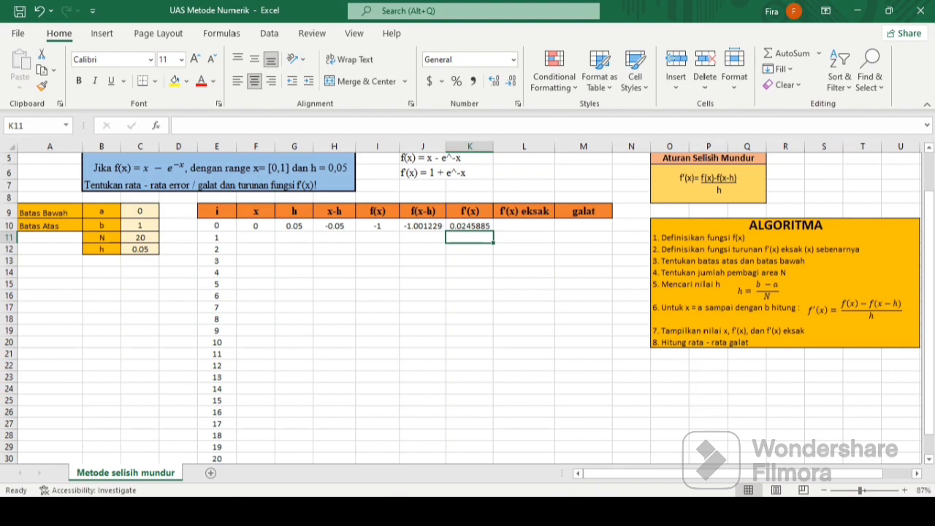
Calculate the exact derivative for the first row in L10 with the formula =1+EXP(F10)
left_click(524, 226)
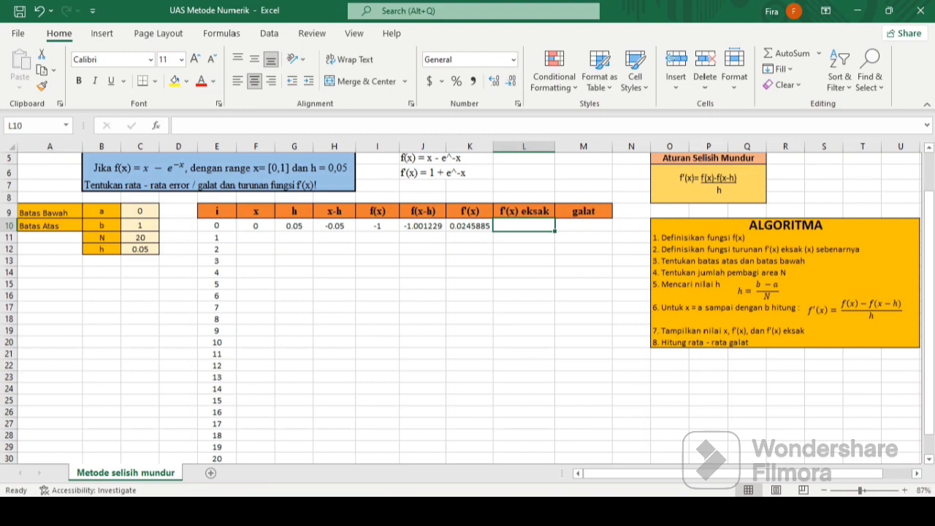
type("=1+")
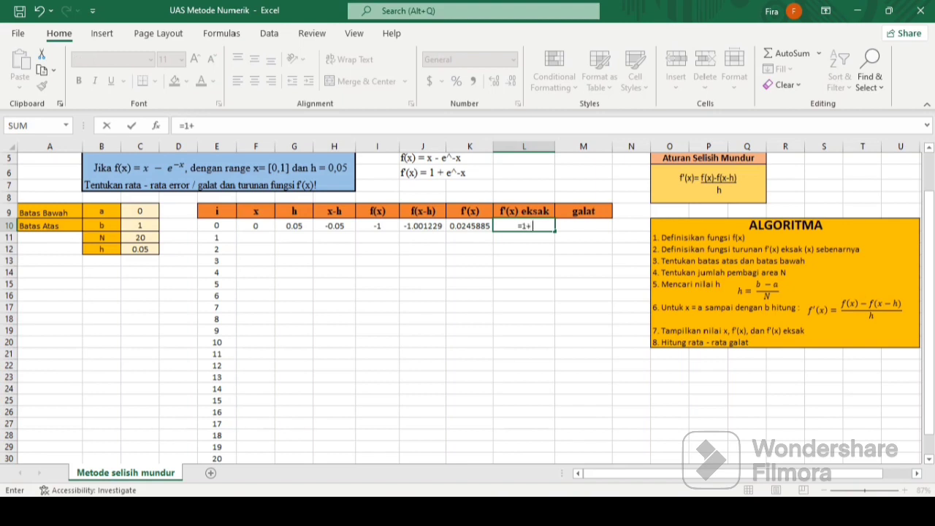
type("exp")
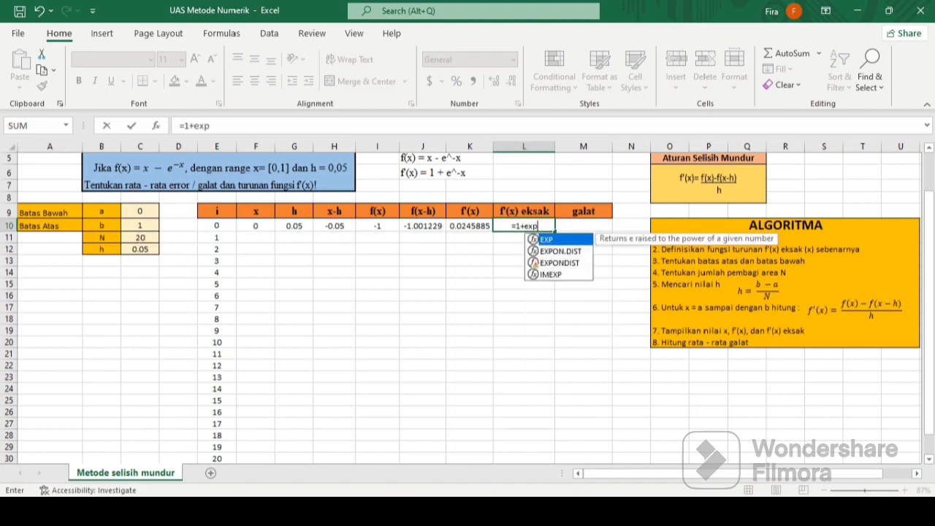
key("Tab")
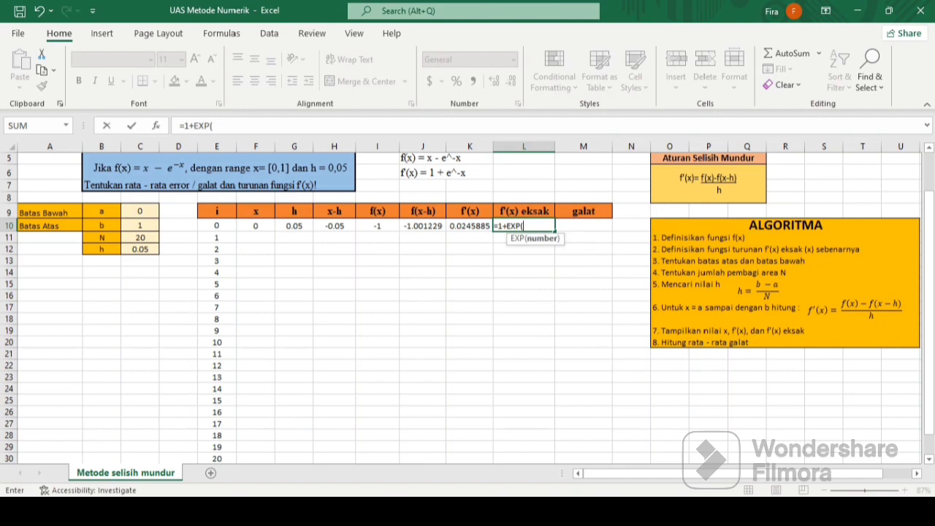
left_click(256, 225)
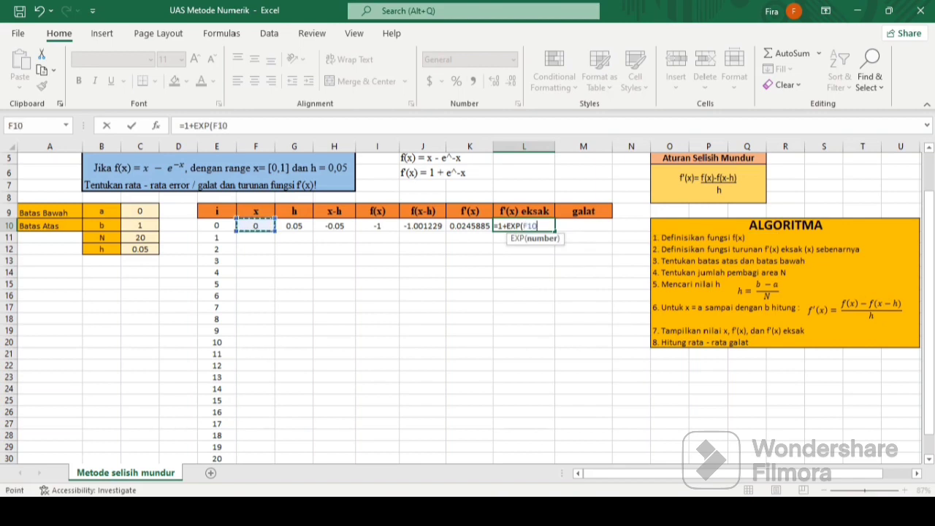
type(")")
key("Return")
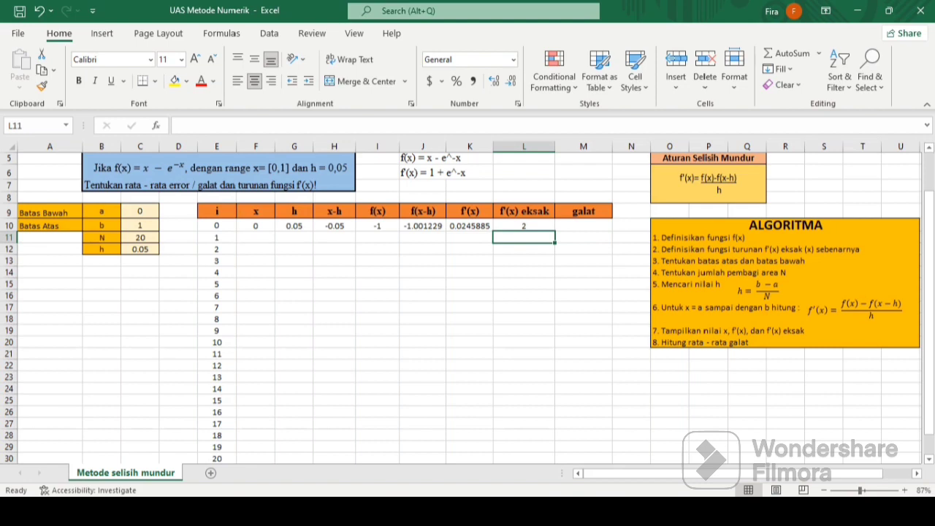
Calculate the first row's galat in M10 as the absolute difference =ABS(L10-K10)
left_click(583, 225)
type("=abs")
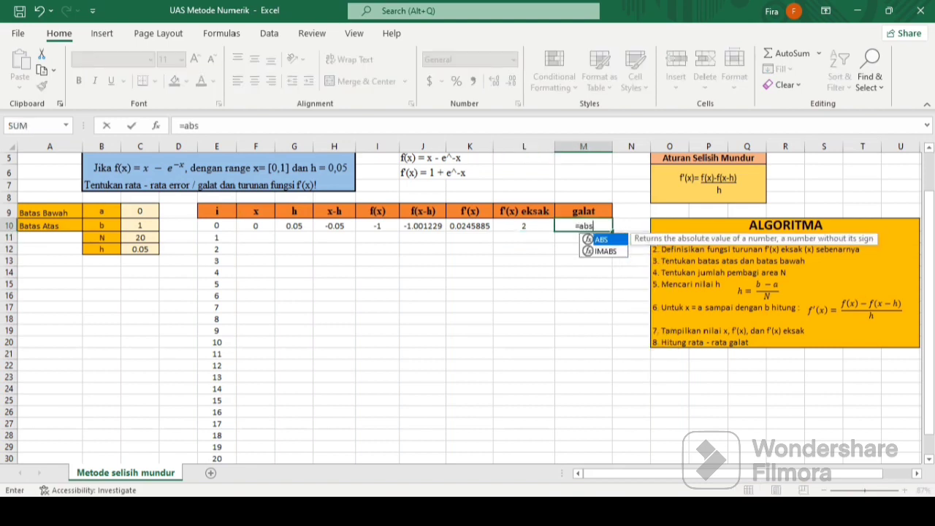
key("Tab")
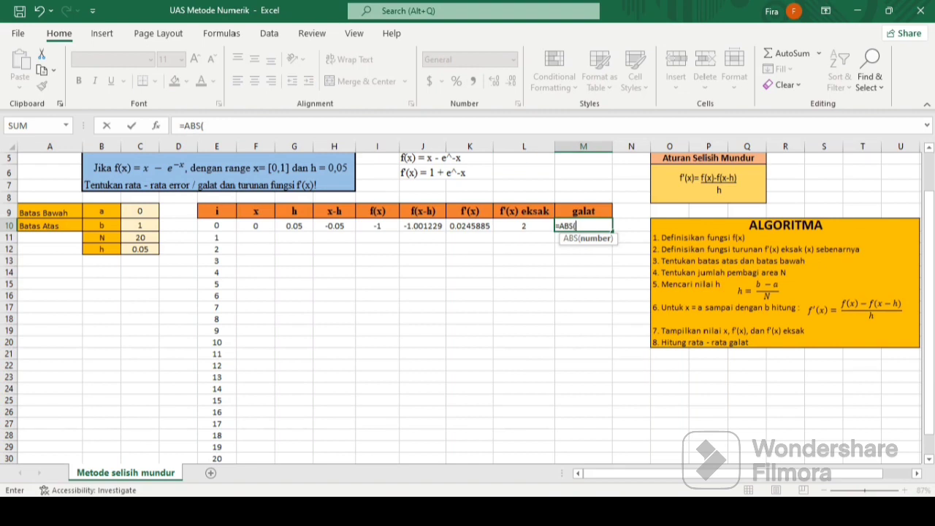
left_click(524, 226)
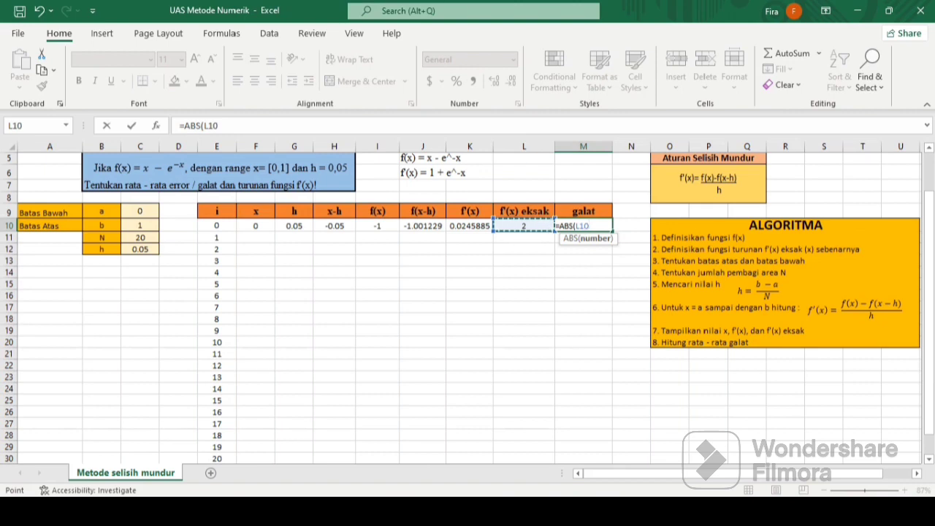
type("-")
left_click(470, 226)
key("Return")
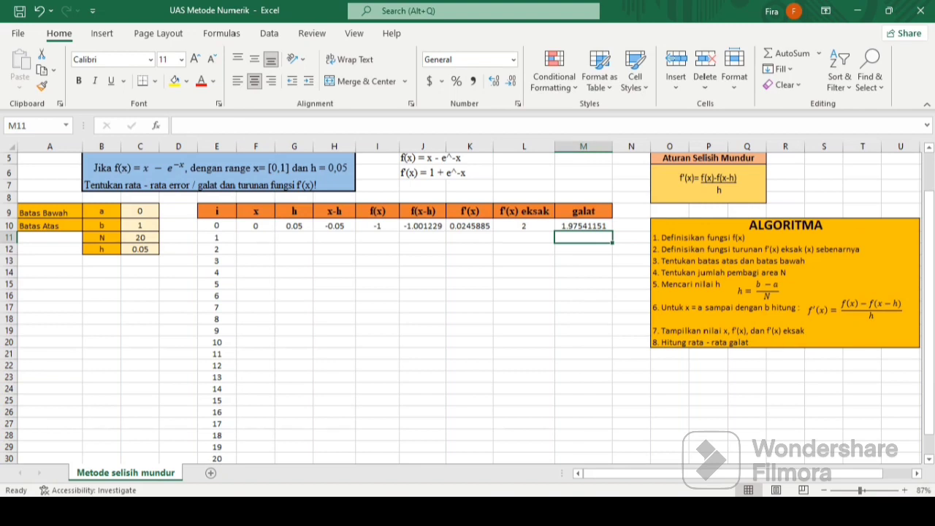
Calculate x for the i = 1 row in F11 with the formula =(F10+E11)*G10
left_click(256, 237)
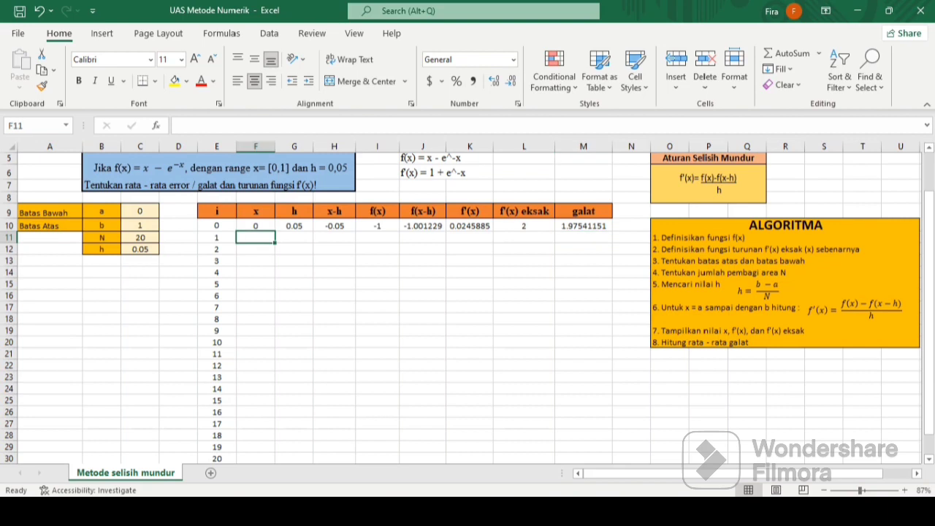
type("=")
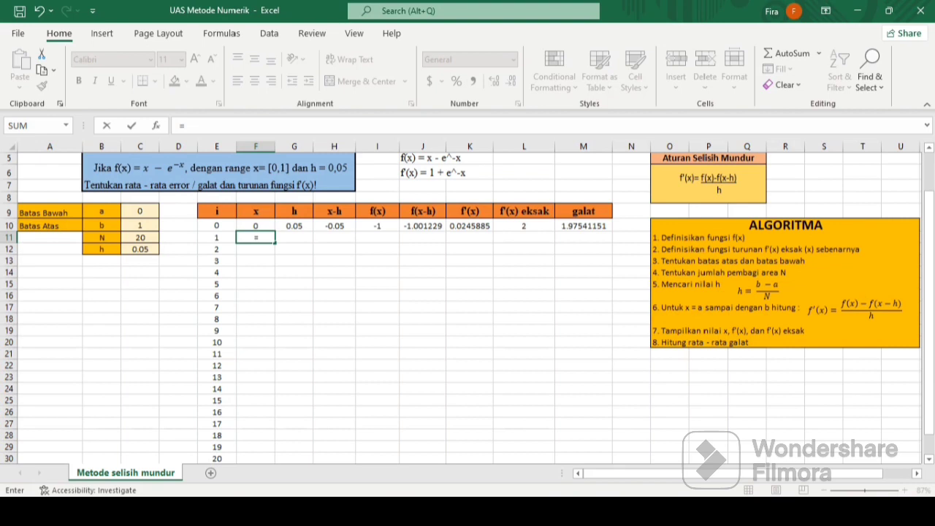
left_click(256, 225)
key("BackSpace")
key("BackSpace")
key("BackSpace")
type("(")
key("Up")
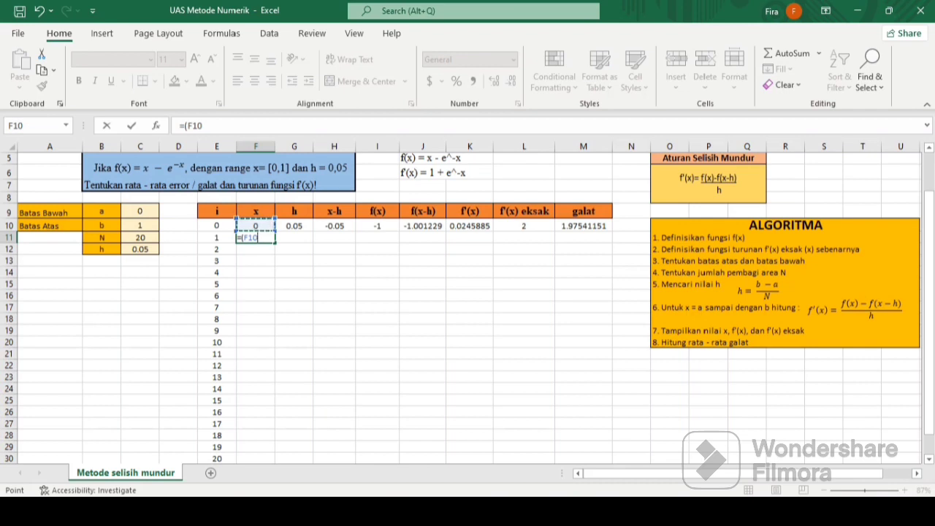
type("+")
key("Left")
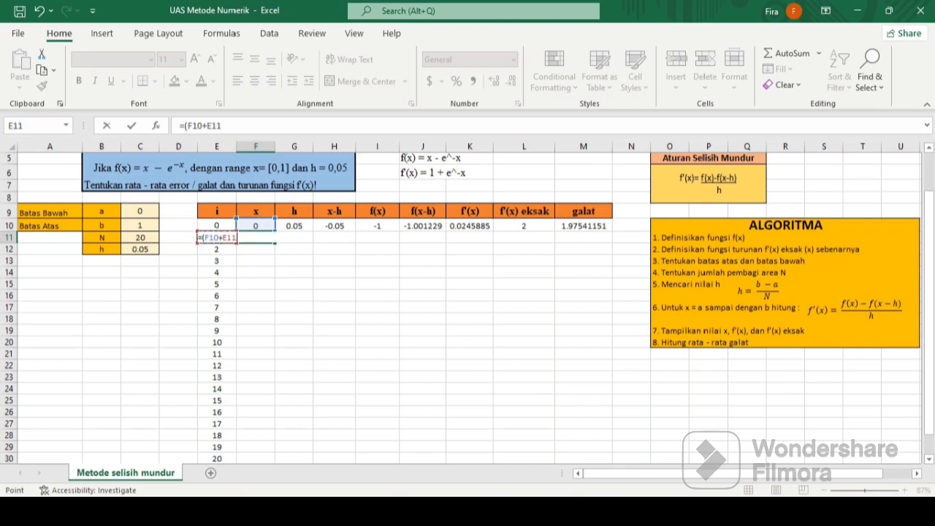
type(")*h")
key("BackSpace")
type("G10")
key("Return")
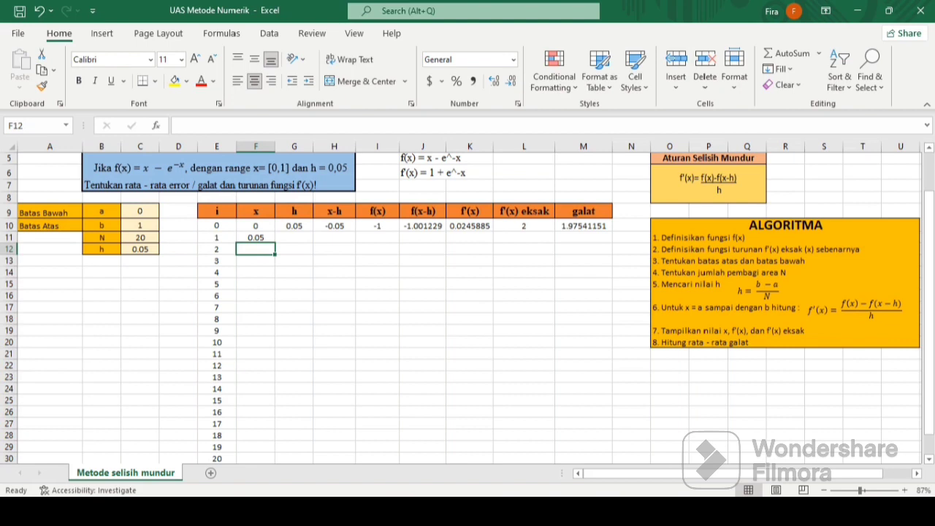
Copy the h value 0.05 from G10 down the column through G30
left_click(295, 238)
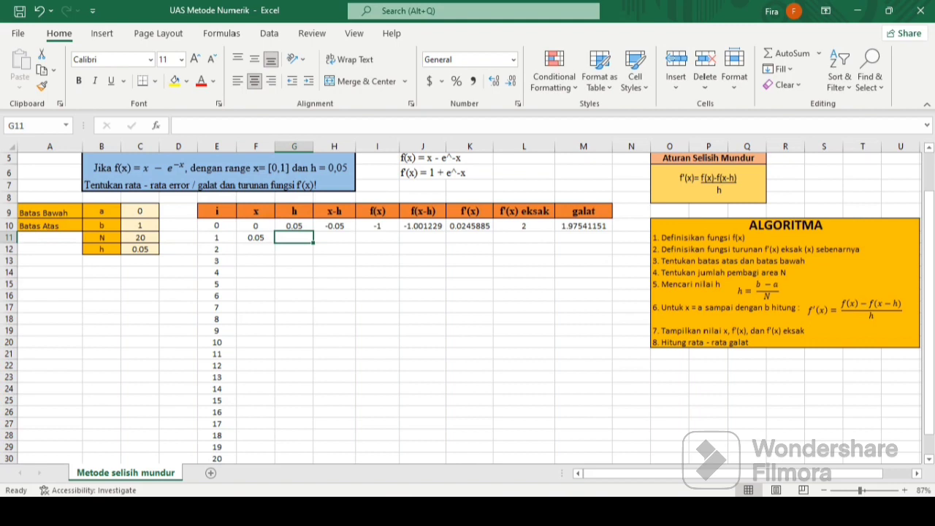
left_click(294, 225)
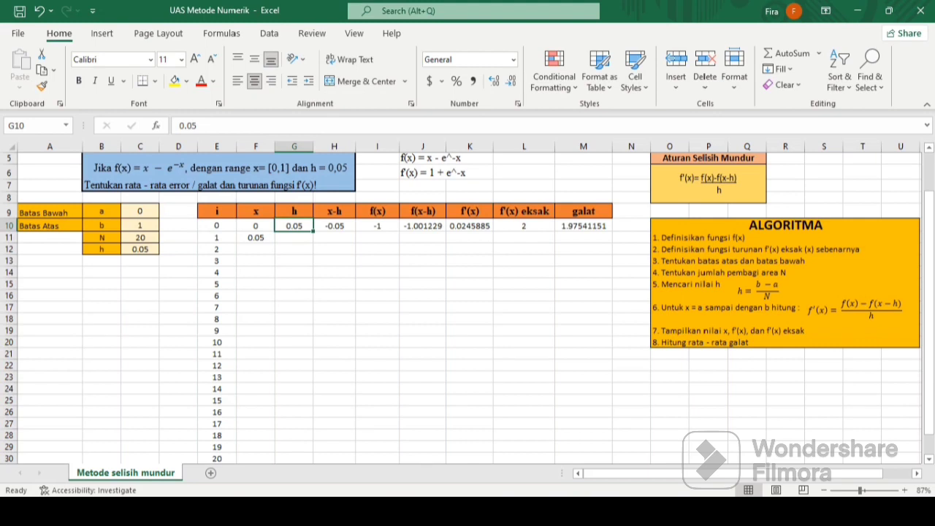
left_click_drag(313, 231, 314, 461)
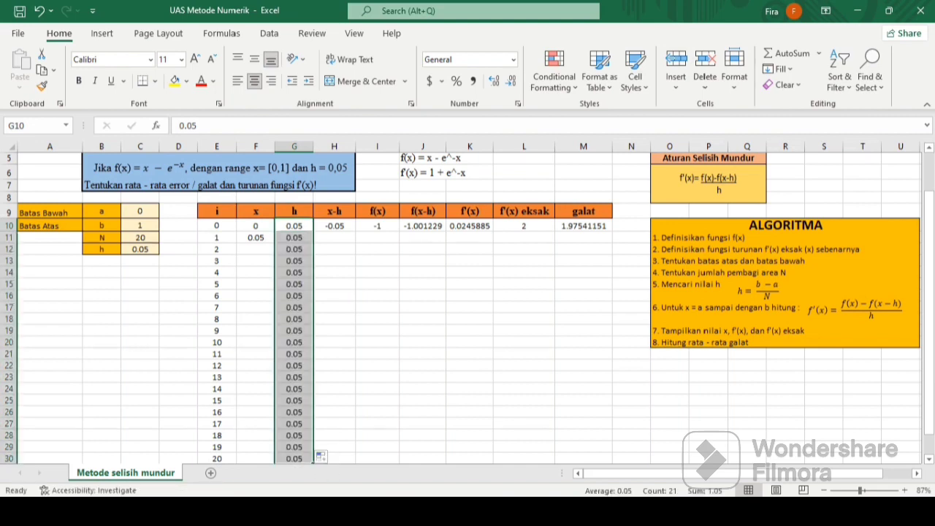
Calculate x-h for the i = 1 row in H11 with the formula =F11-G11
left_click(334, 238)
type("=")
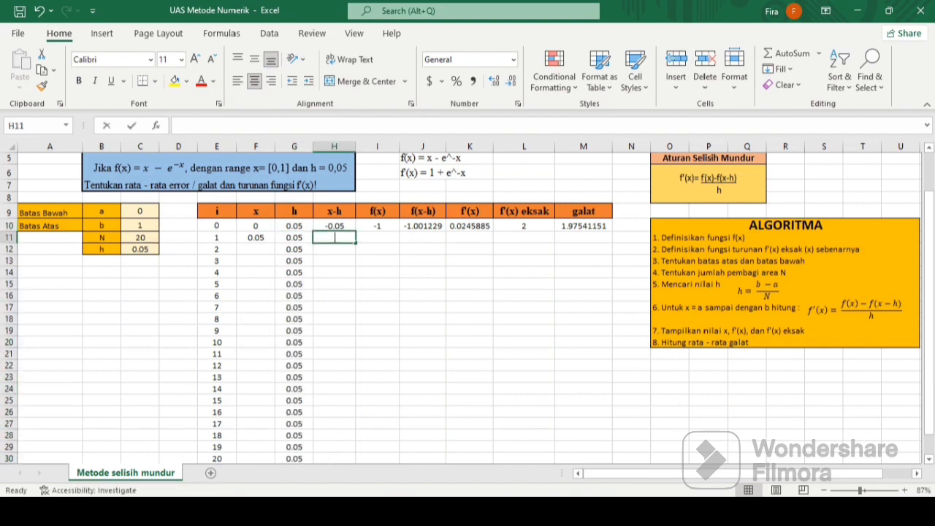
left_click(256, 238)
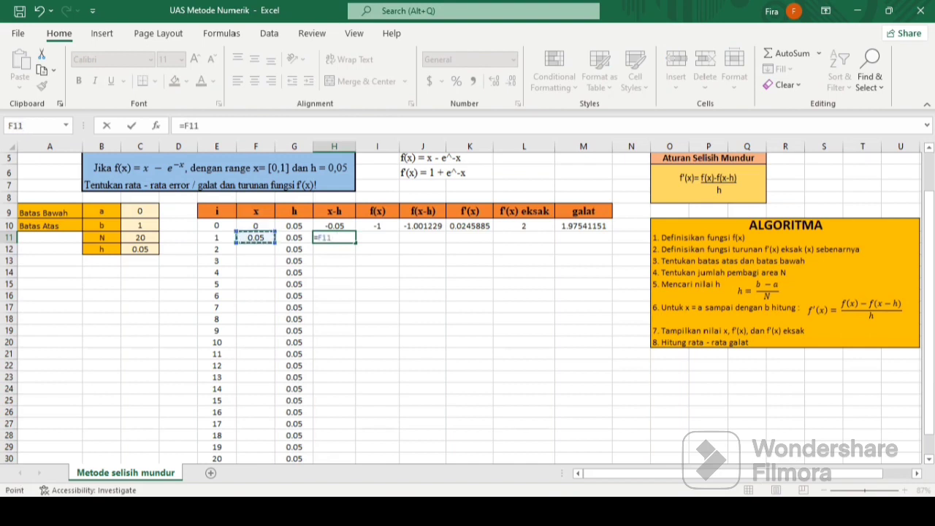
type("=")
key("BackSpace")
type("-")
key("Left")
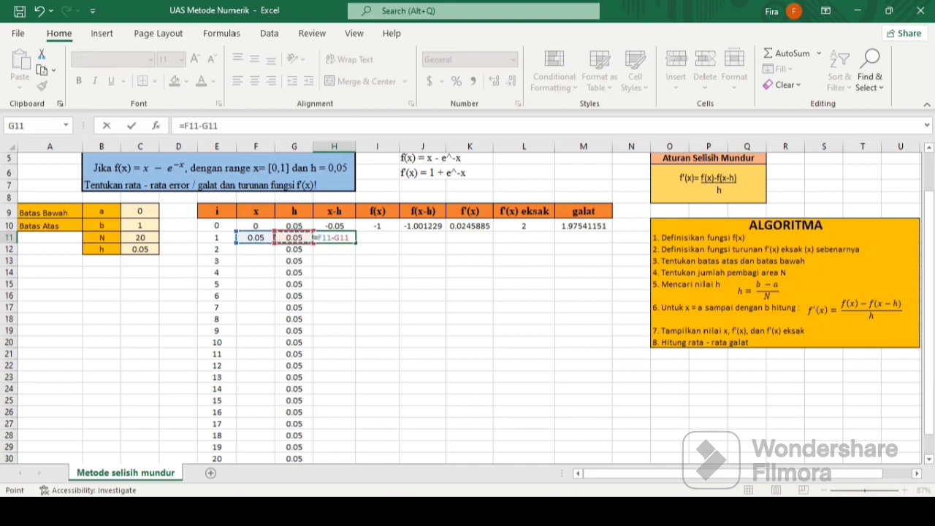
key("Return")
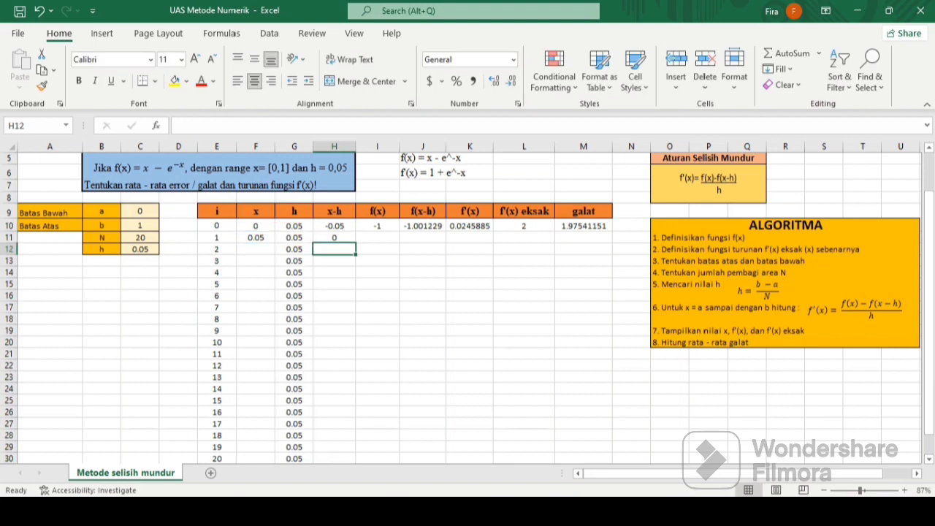
Calculate f(x) for the i = 1 row in I11 with the formula =F11-EXP(F11)
left_click(377, 237)
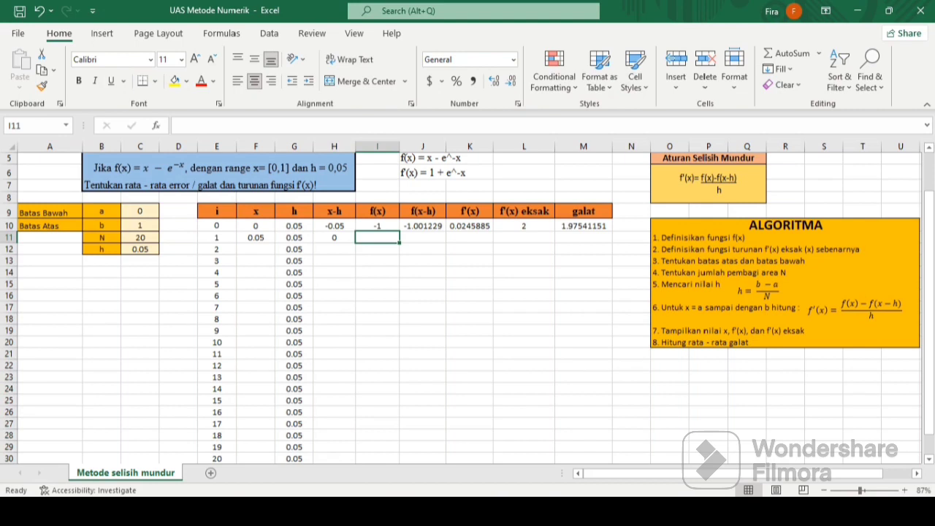
type("=")
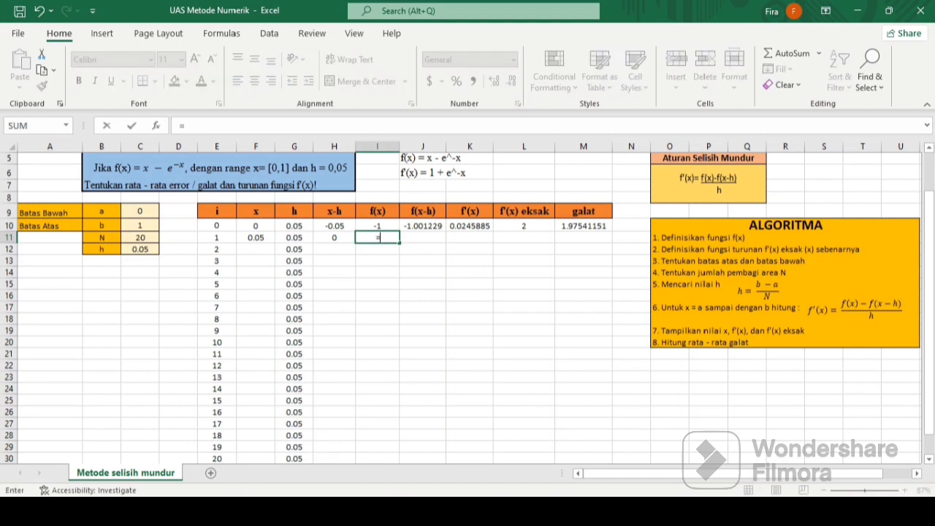
left_click(255, 238)
type("-")
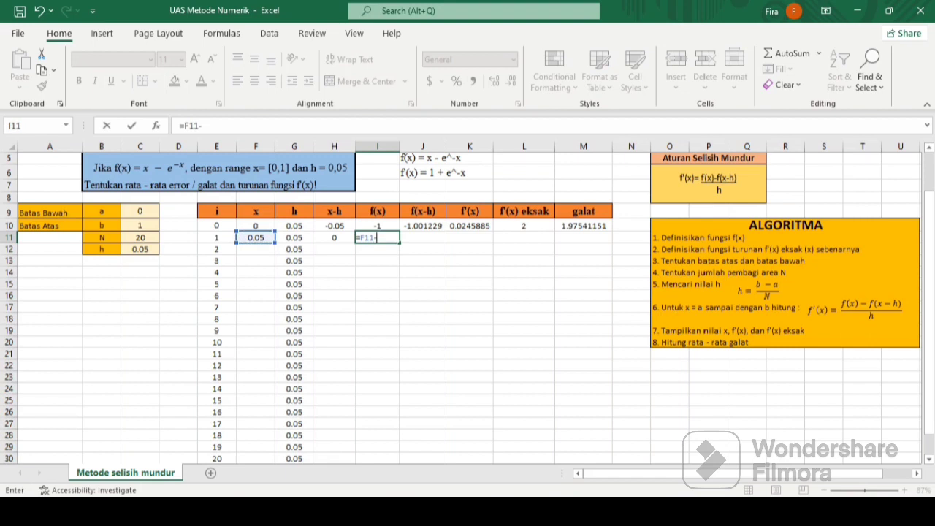
type("exp")
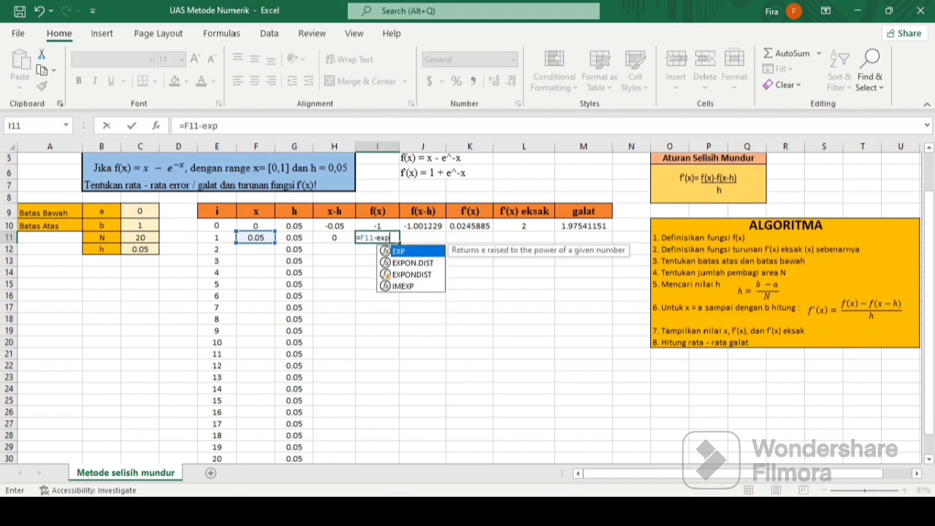
double_click(392, 251)
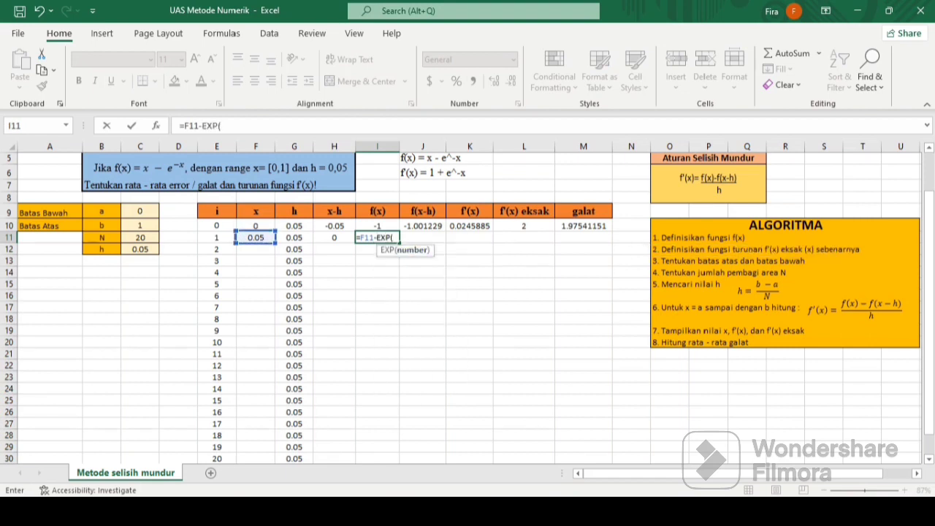
left_click(256, 238)
type(")")
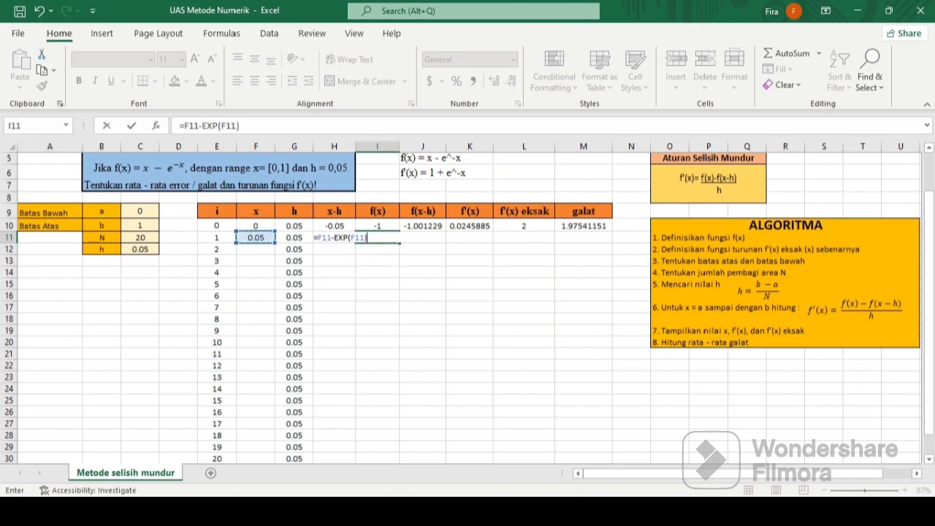
key("Return")
Calculate f(x-h) for the i = 1 row in J11 with the formula =H11-EXP(H11)
left_click(422, 238)
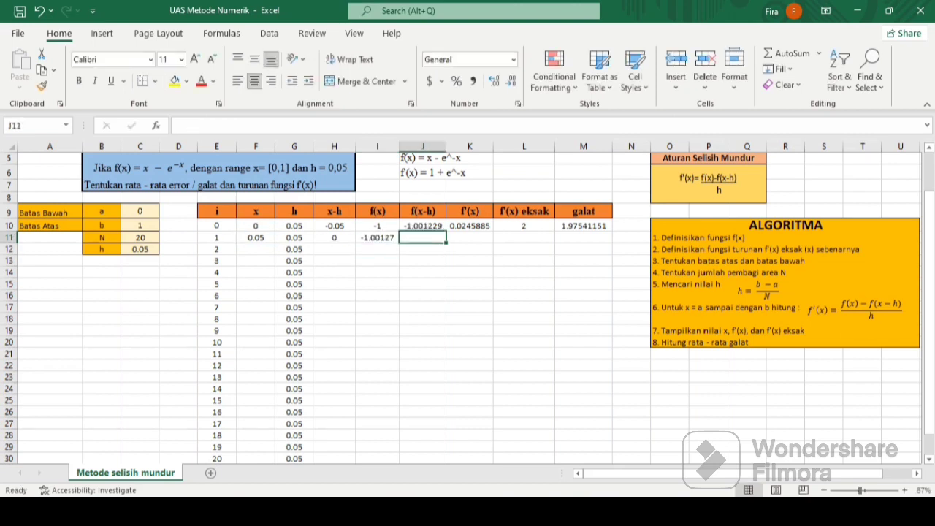
type("=")
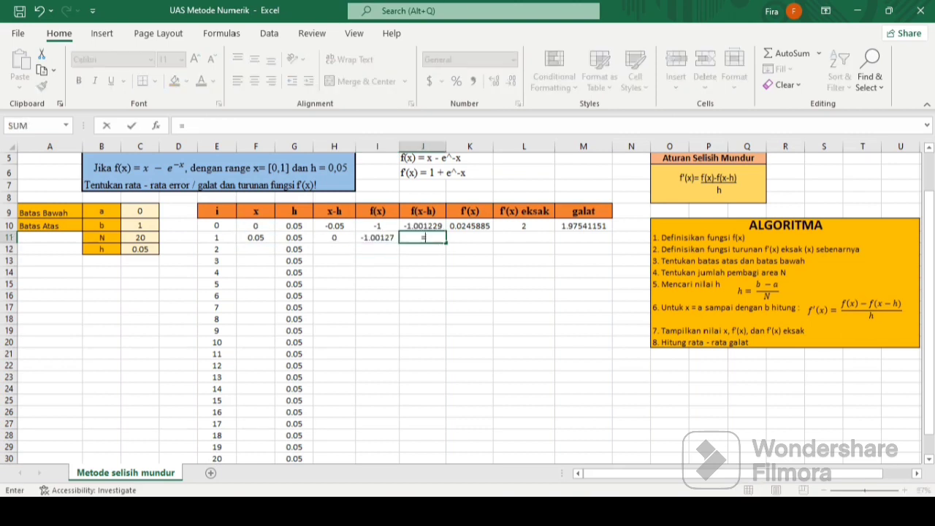
left_click(335, 237)
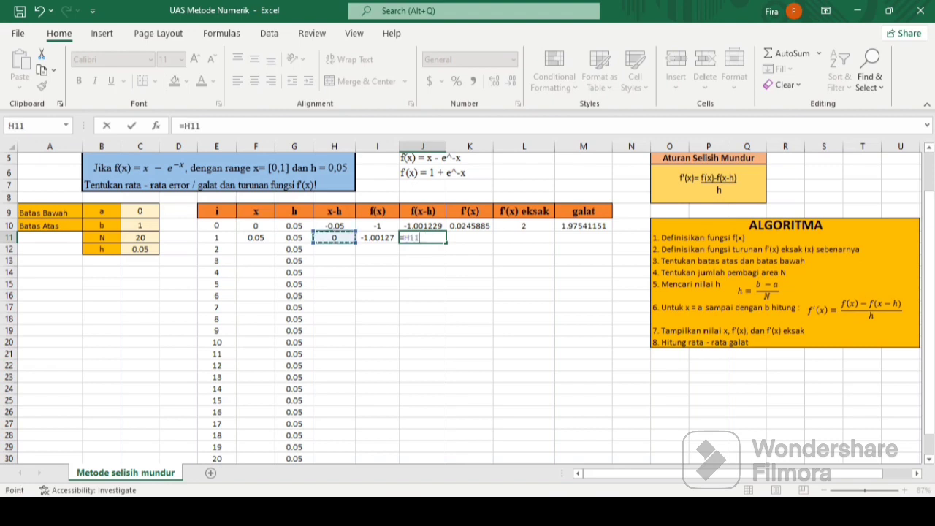
type("-exp")
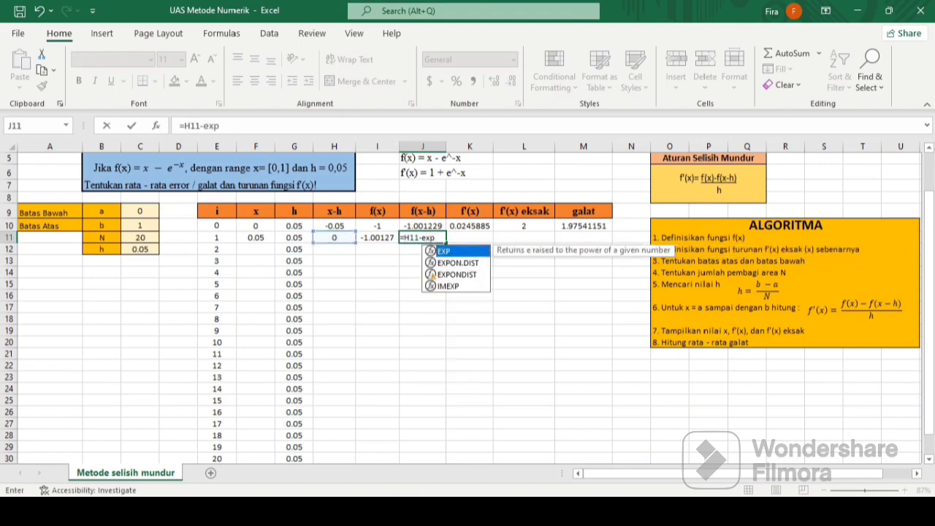
key("Tab")
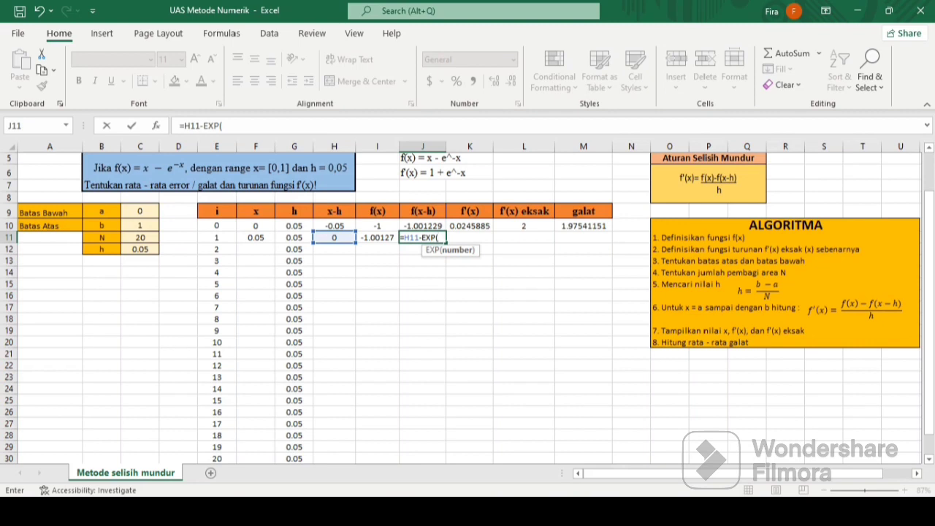
left_click(335, 237)
type(")")
key("Return")
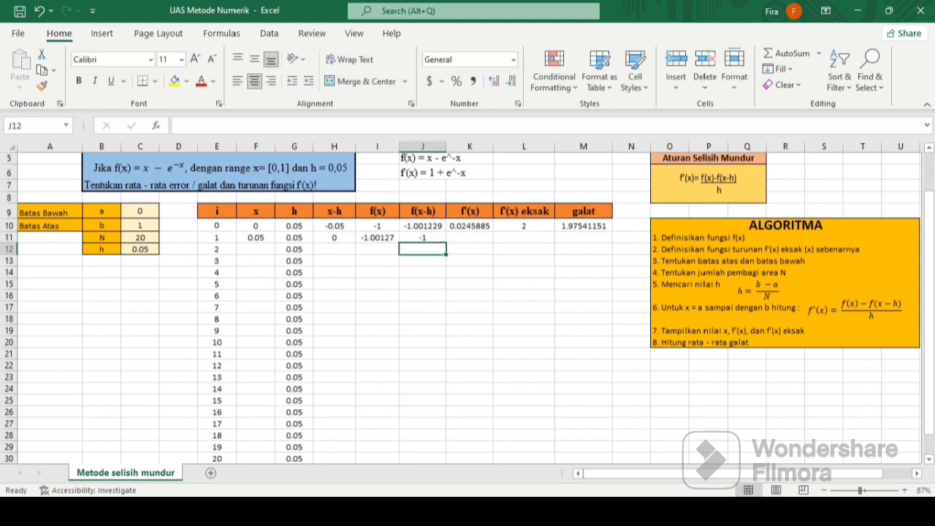
Calculate the backward-difference f'(x) for the i = 1 row in K11 with the formula =(I11-J11)/G11
left_click(470, 237)
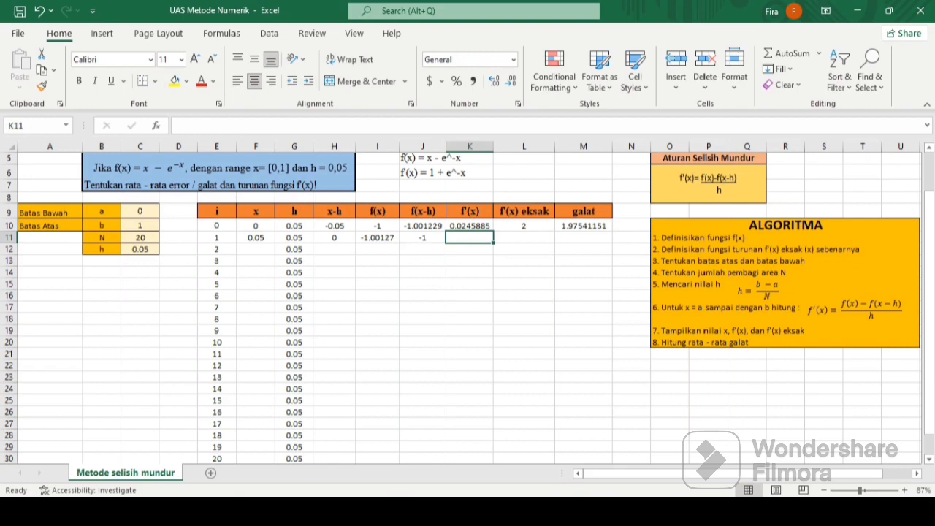
type("=(")
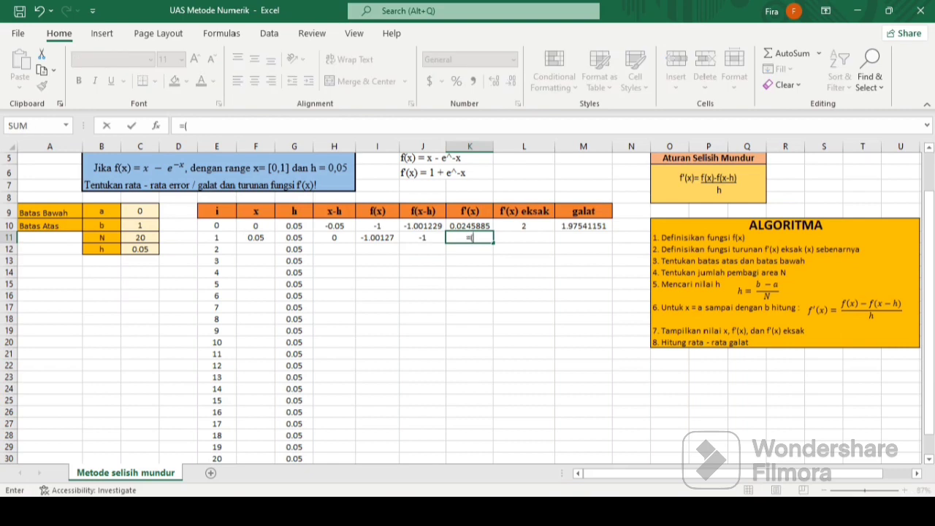
left_click(377, 237)
type("-")
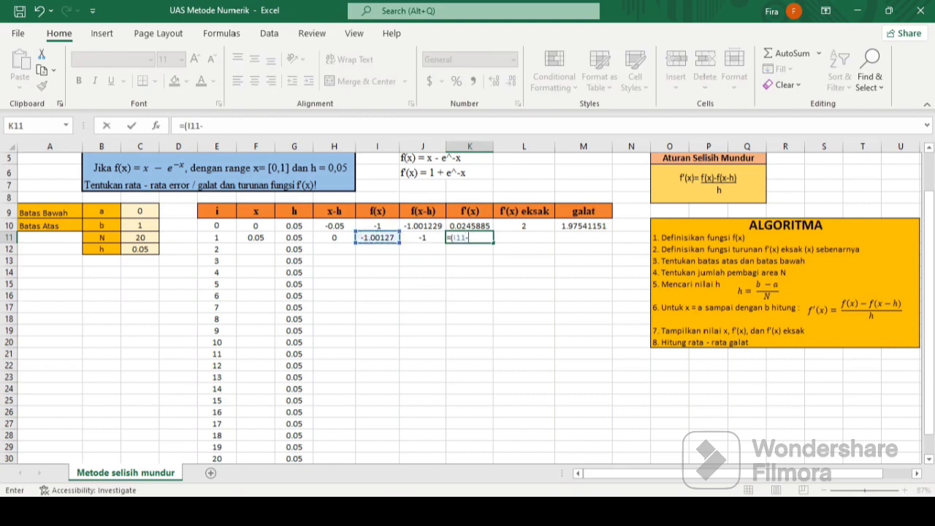
left_click(422, 237)
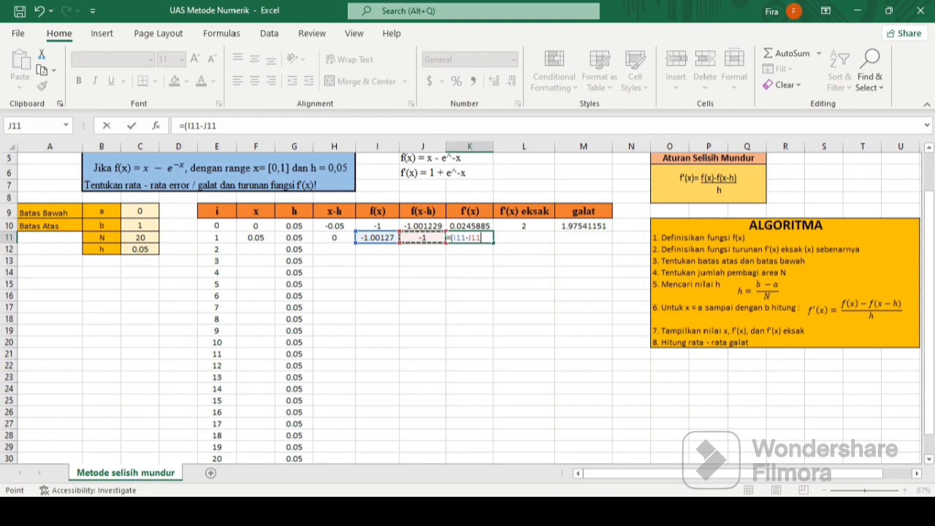
type(")/")
left_click(295, 238)
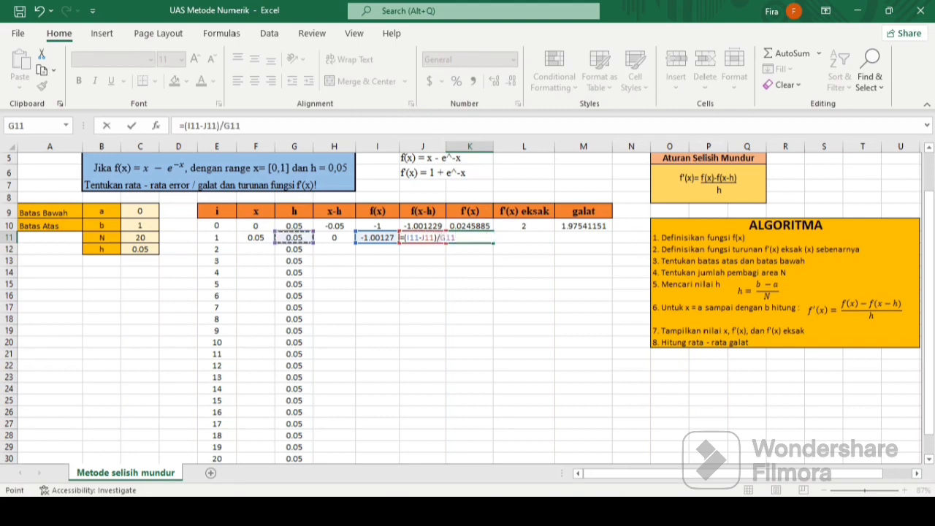
key("Return")
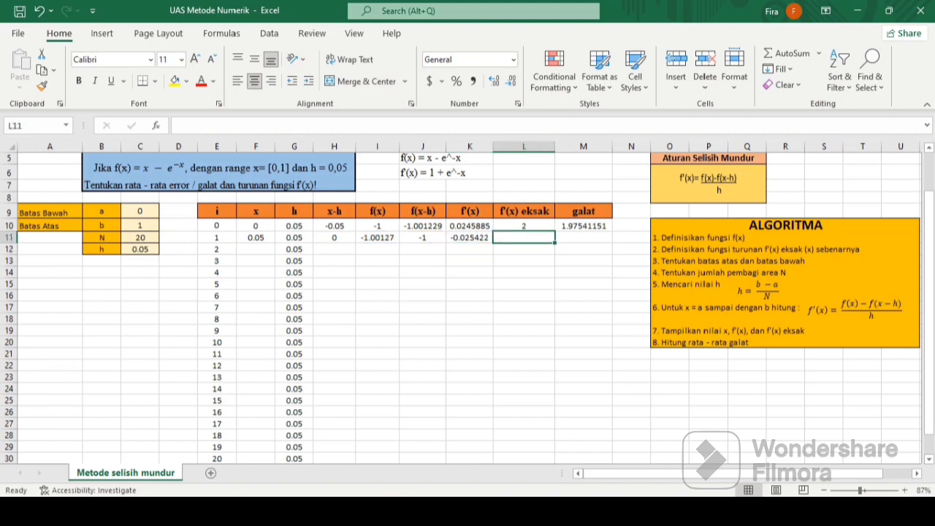
Calculate the exact derivative for the i = 1 row in L11 with the formula =1+EXP(F11)
type("=")
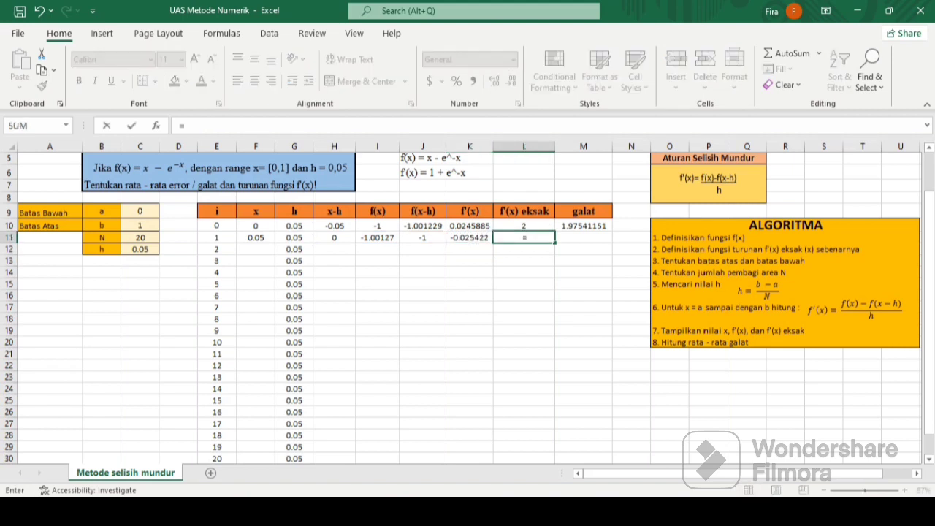
type("1+exp")
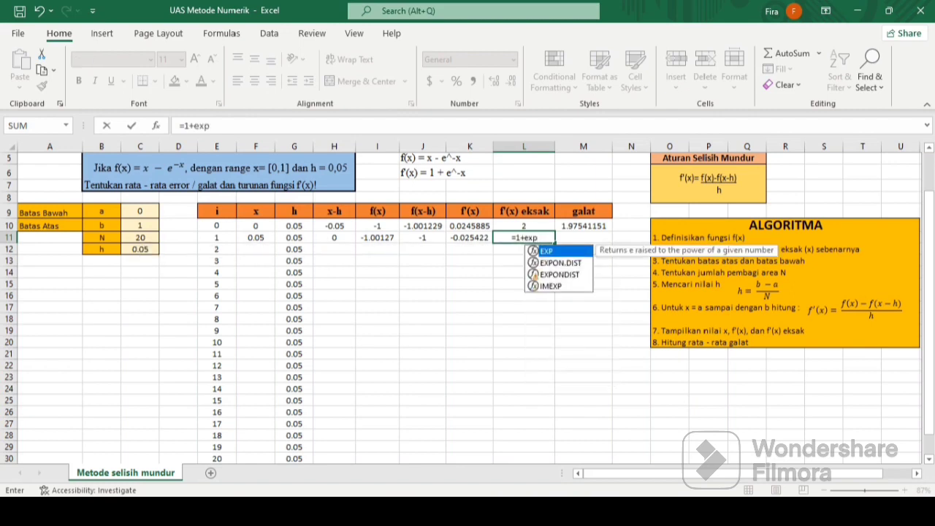
key("Tab")
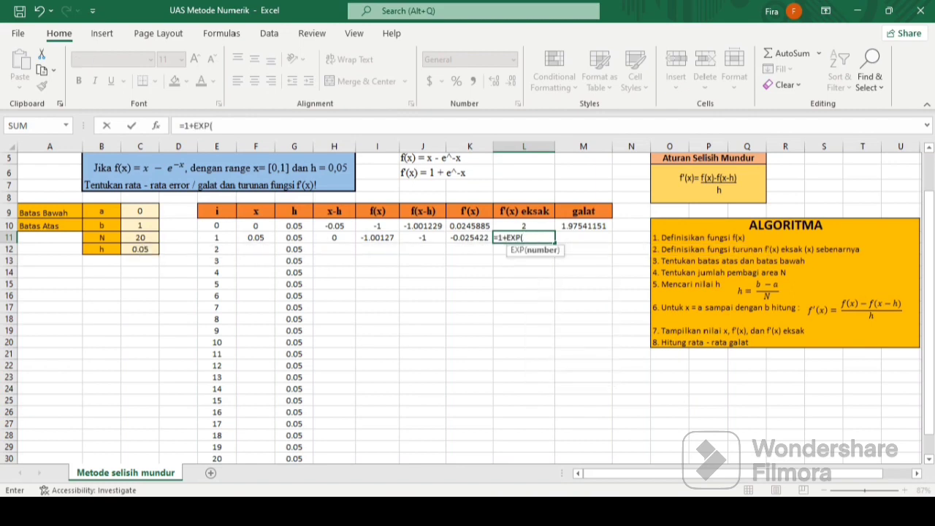
left_click(256, 237)
type(")")
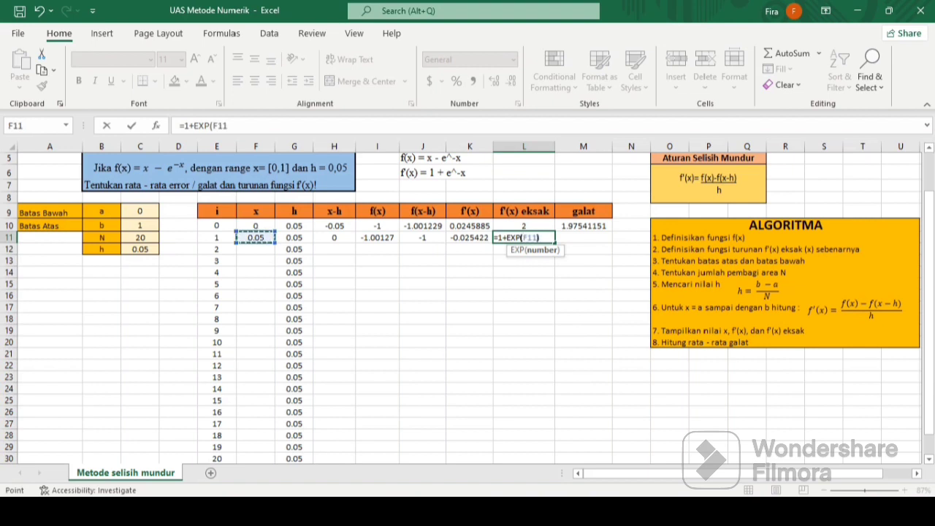
key("Return")
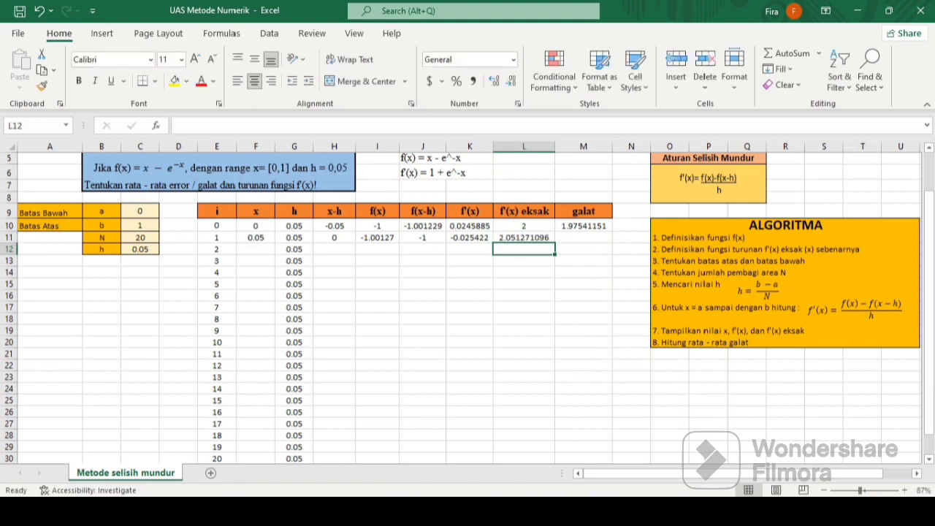
Calculate the error (galat) for the i = 1 row in M11 with the formula =ABS(L11-K11)
left_click(583, 237)
type("=")
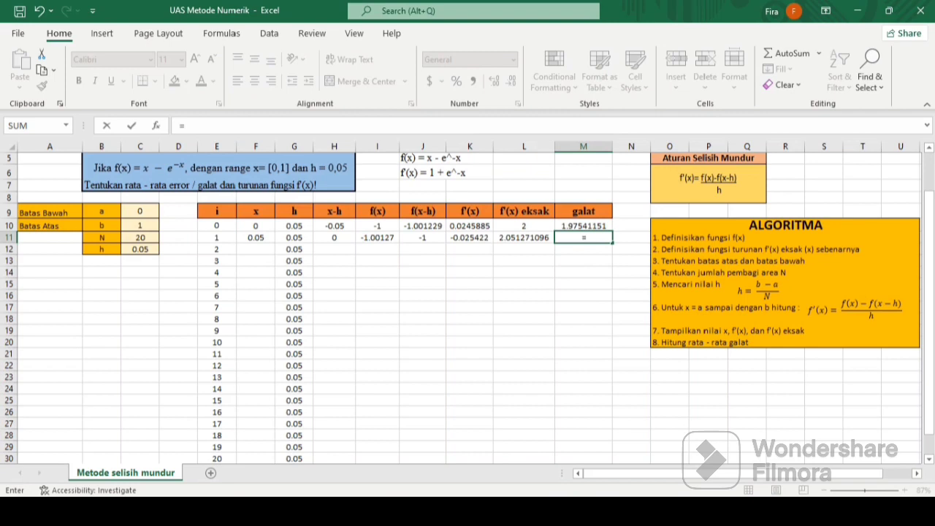
type("abs")
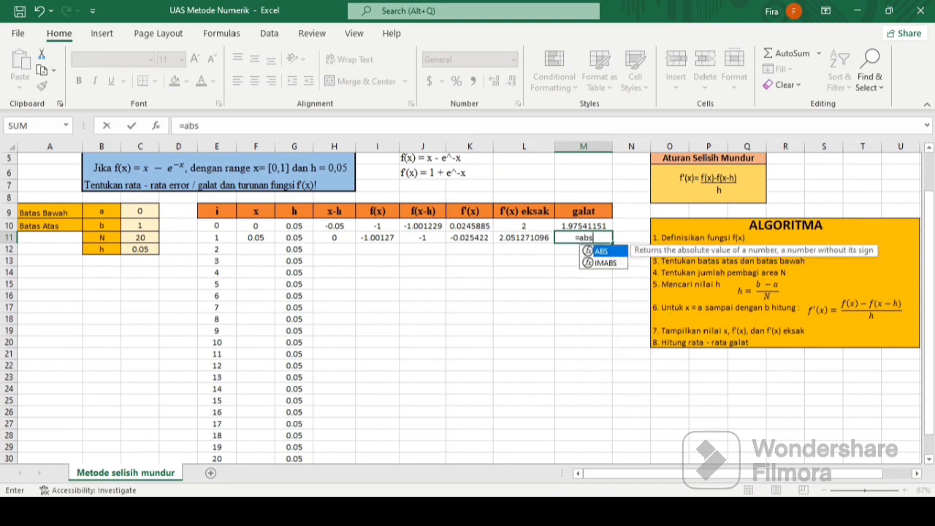
key("Tab")
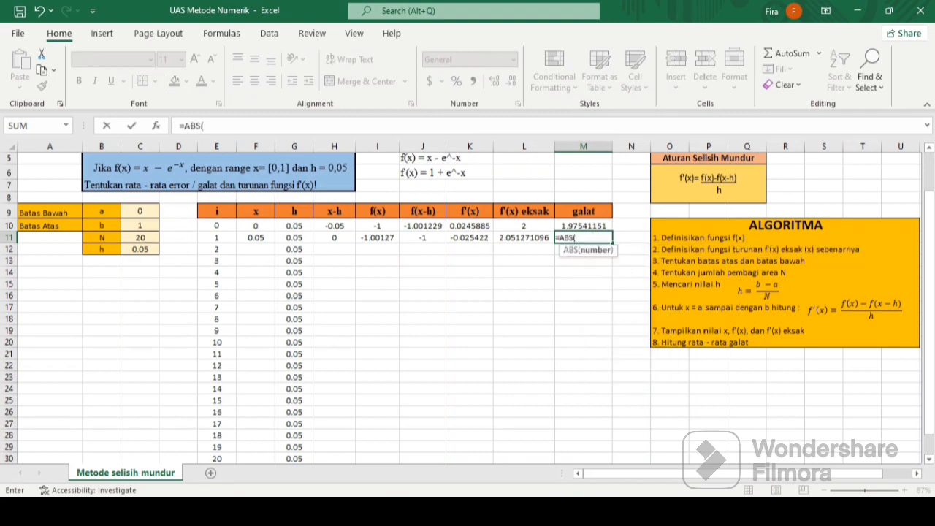
left_click(524, 238)
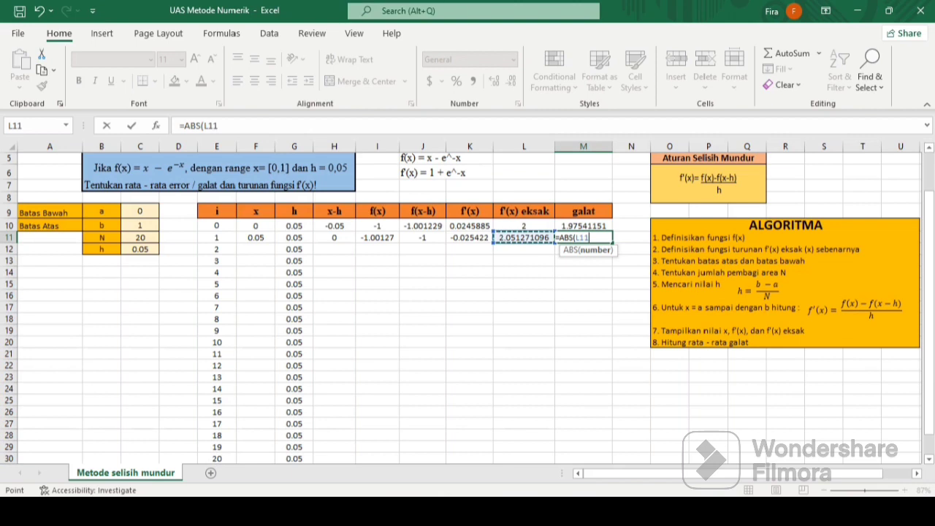
type("-")
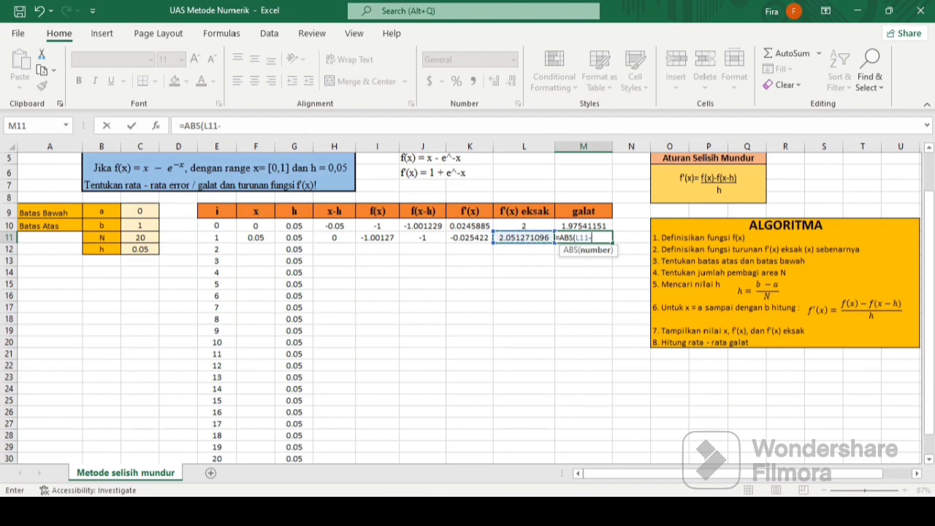
left_click(469, 237)
type(")")
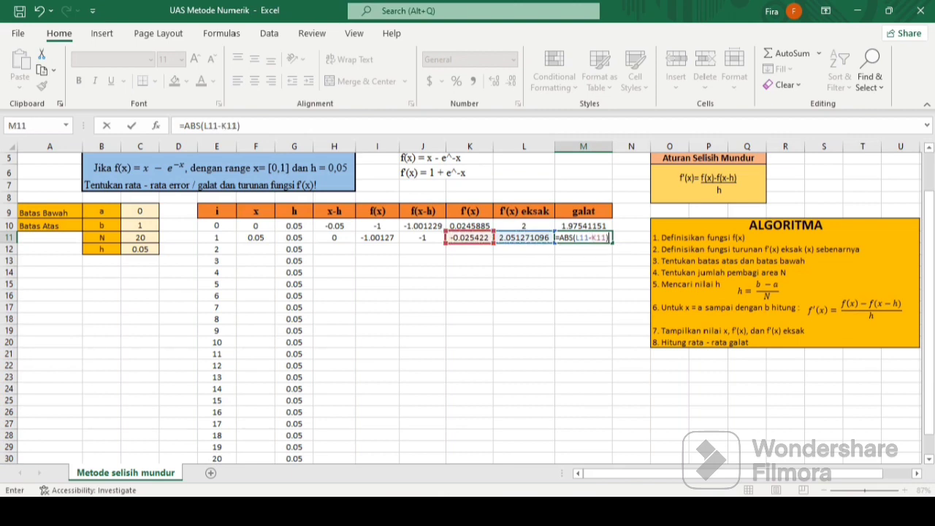
key("Return")
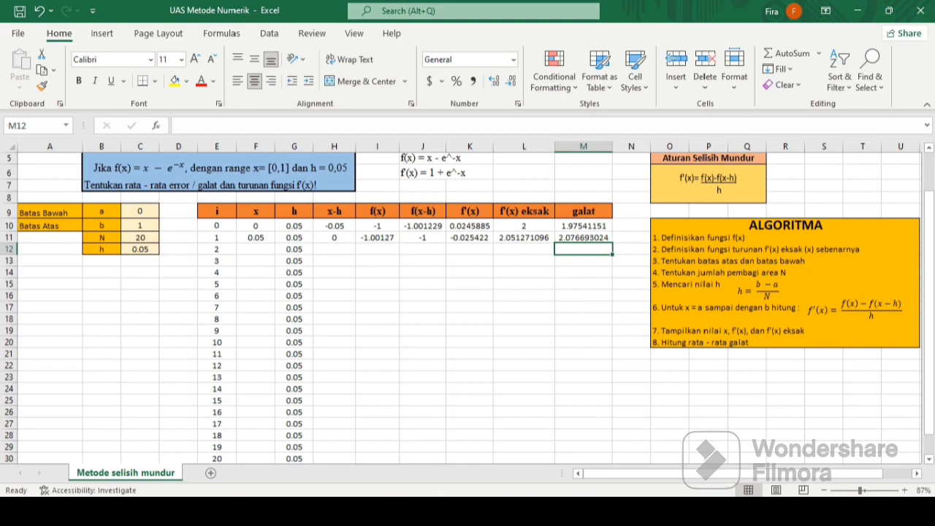
Lock the F10 reference as $F$10 in the F11 x formula and try to make its G10 reference absolute too
left_click(256, 238)
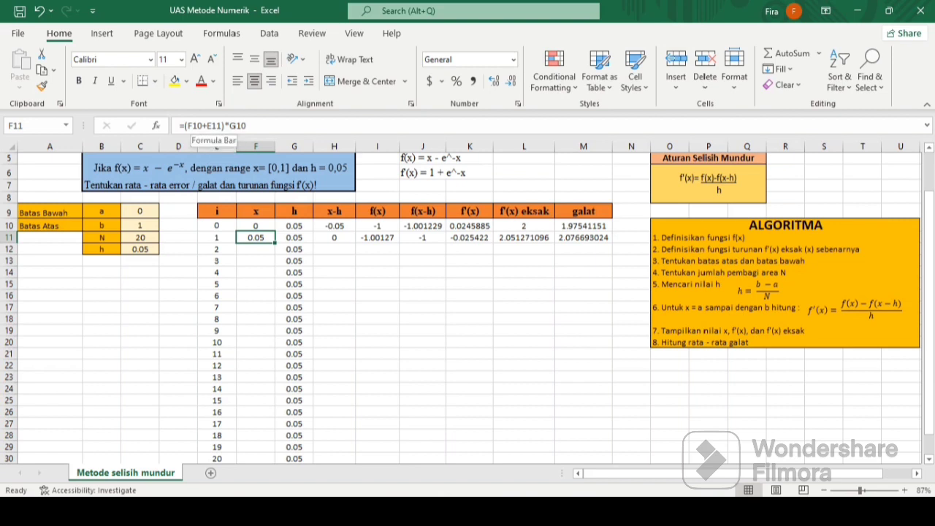
left_click(197, 126)
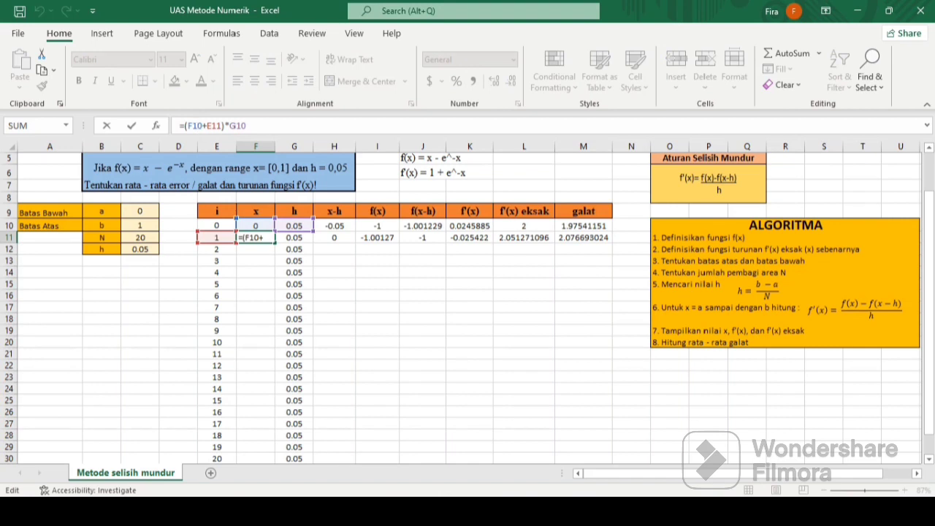
key("F4")
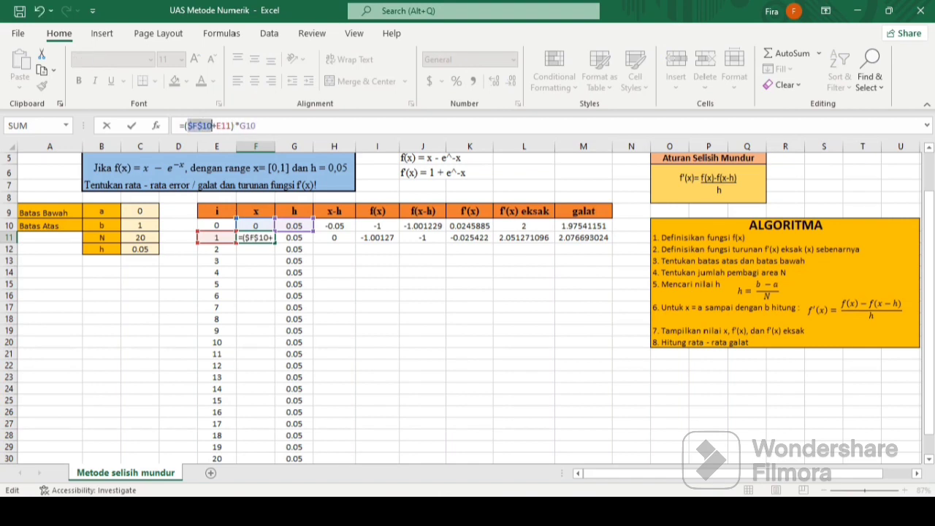
left_click(250, 126)
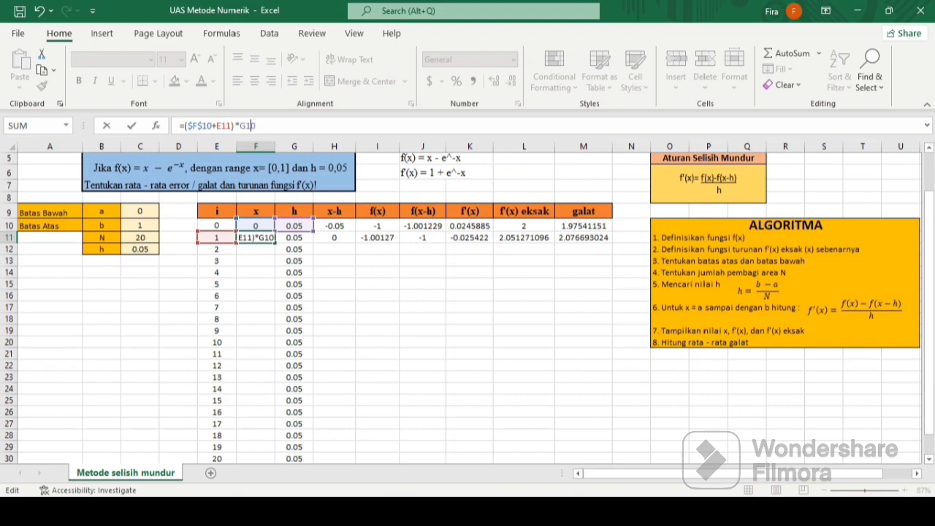
key("F4")
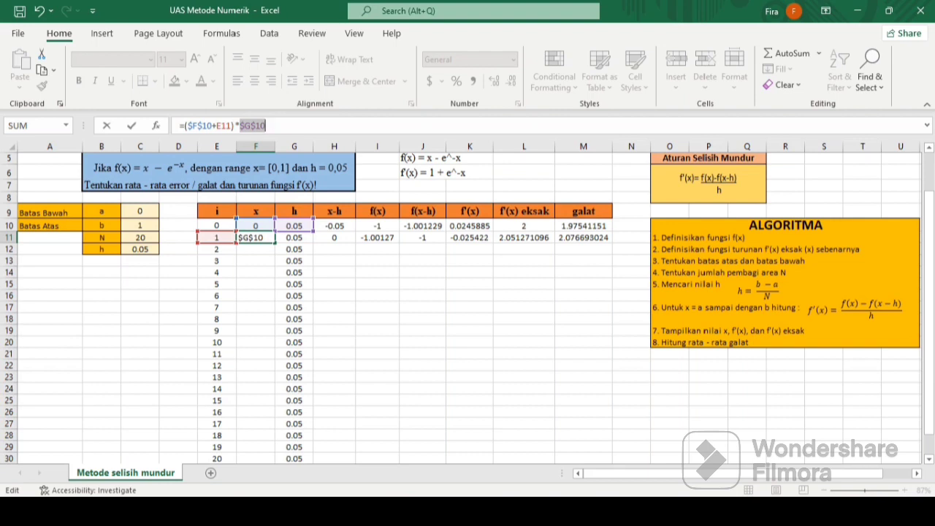
left_click(255, 295)
left_click(263, 237)
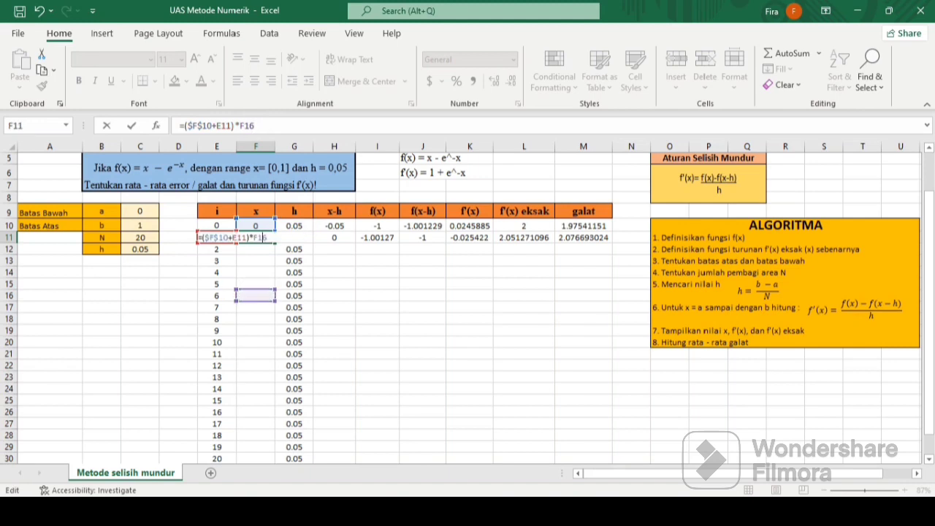
key("Return")
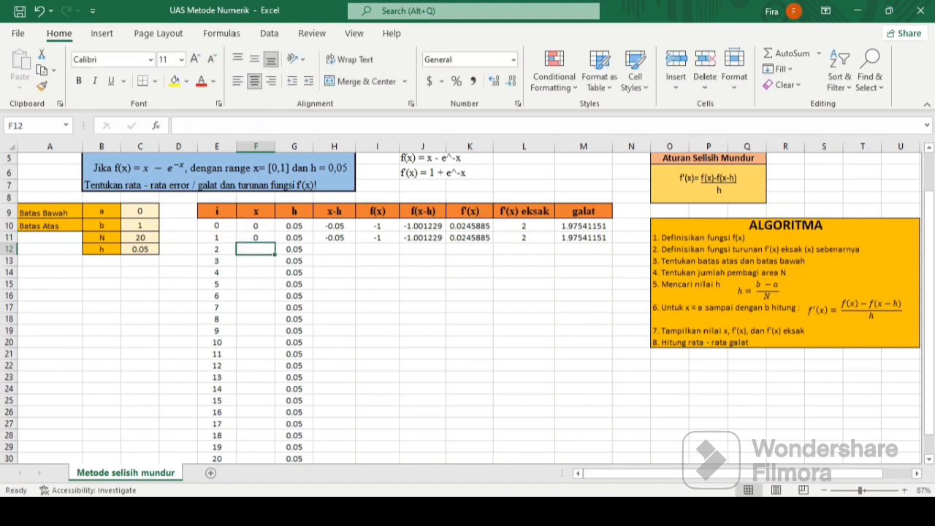
Replace the wrong F16 reference in F11 with G10, making the x formula =($F$10+E11)*G10
left_click(256, 237)
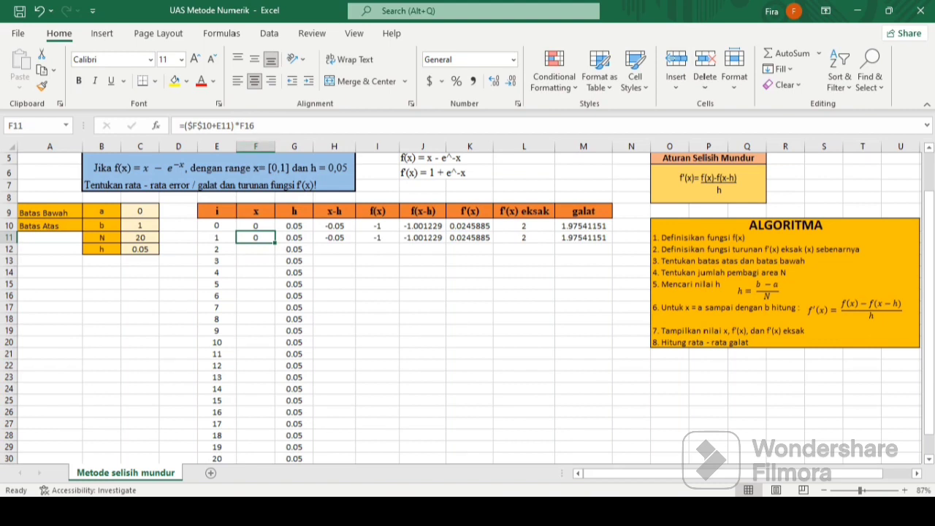
left_click(256, 125)
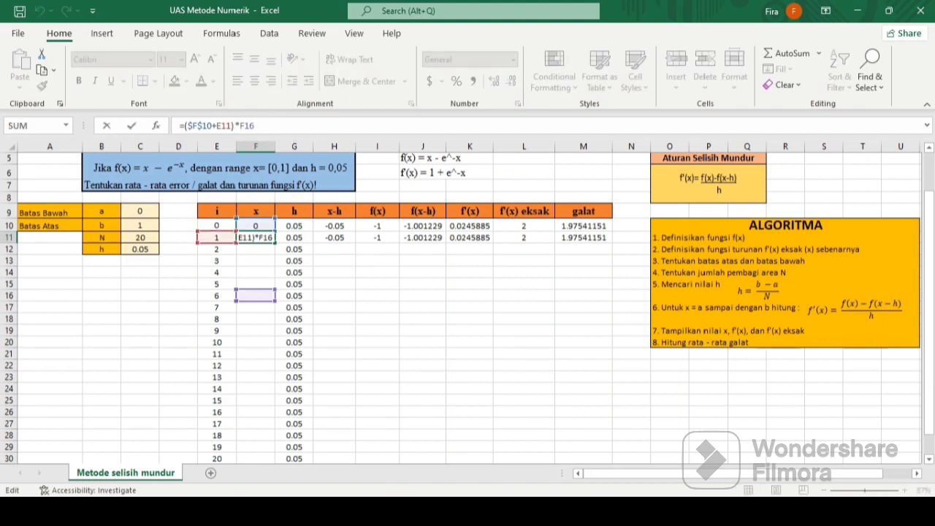
left_click(295, 226)
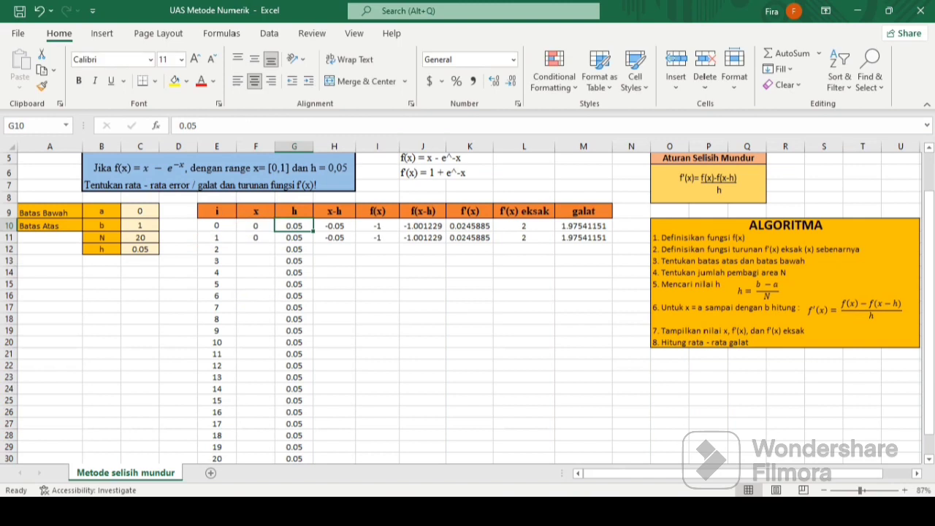
left_click(256, 237)
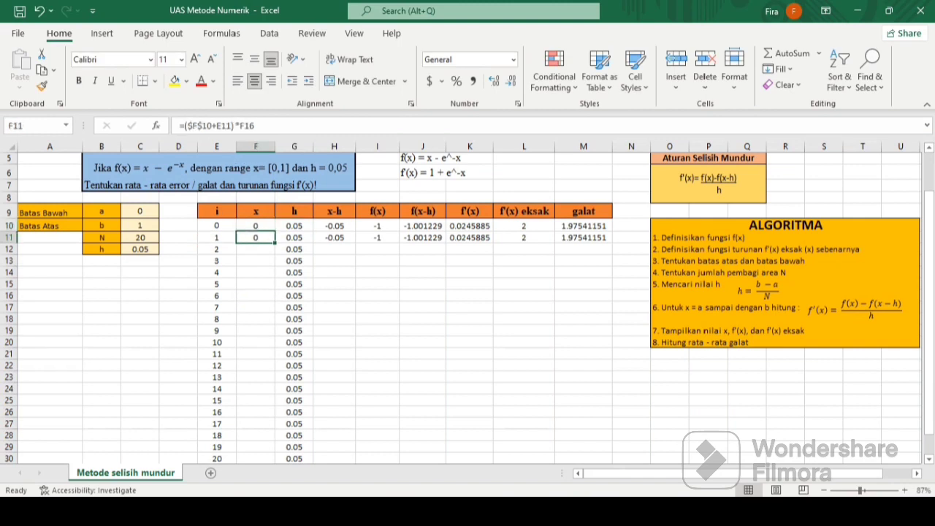
double_click(247, 126)
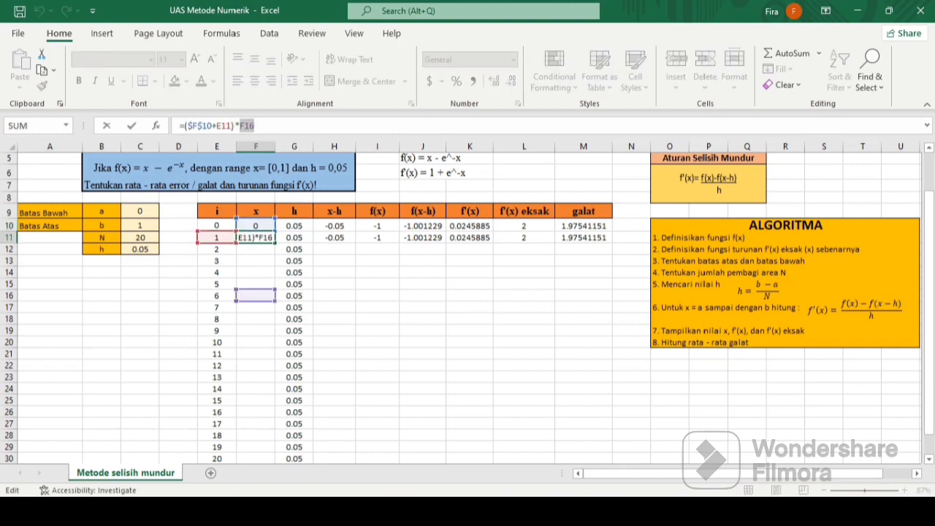
type("G11")
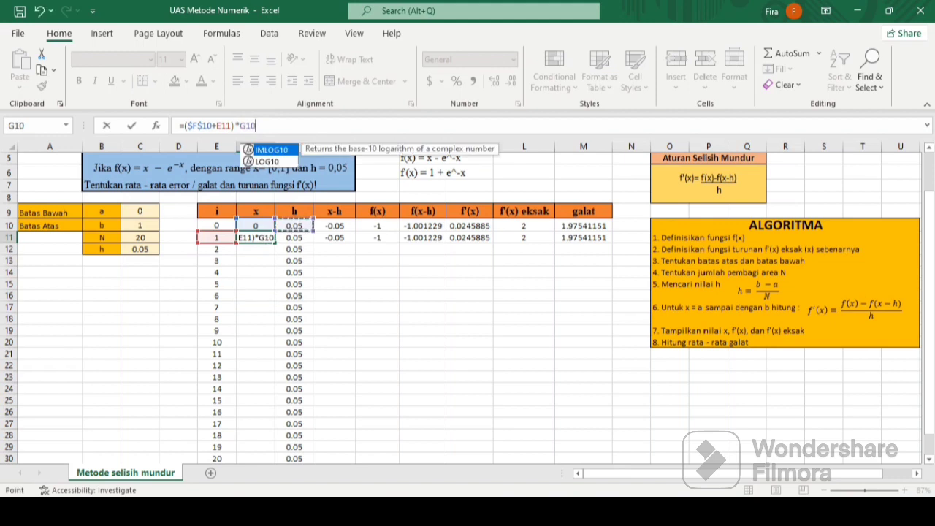
key("Return")
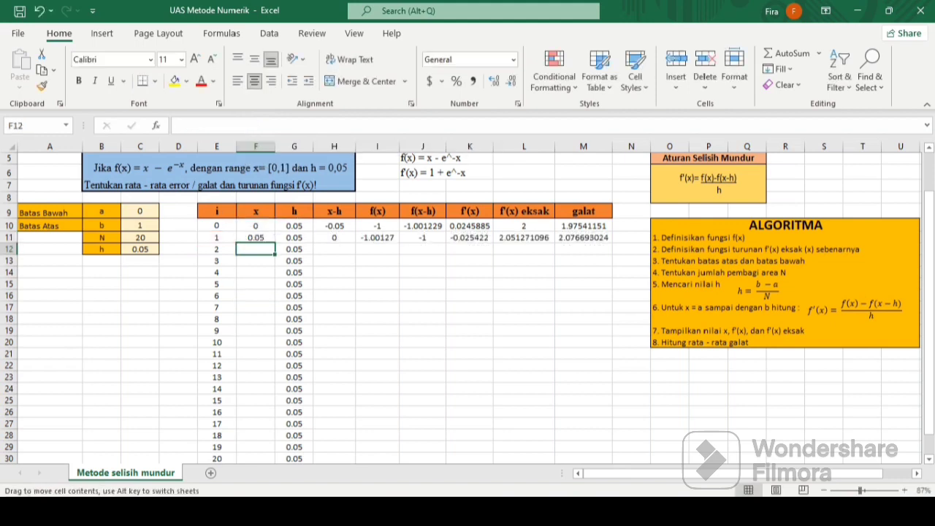
Make the G10 reference in F11 absolute so the x formula is =($F$10+E11)*$G$10
left_click(256, 237)
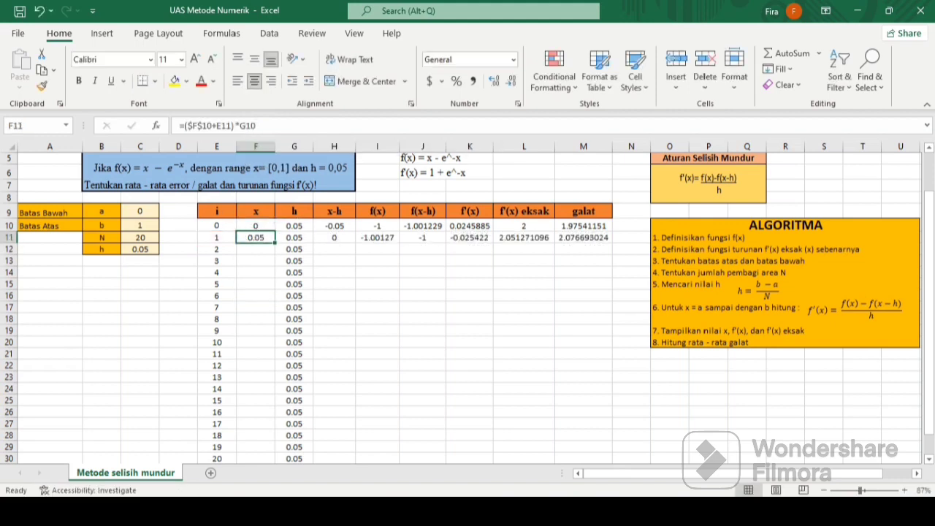
key("F2")
key("F4")
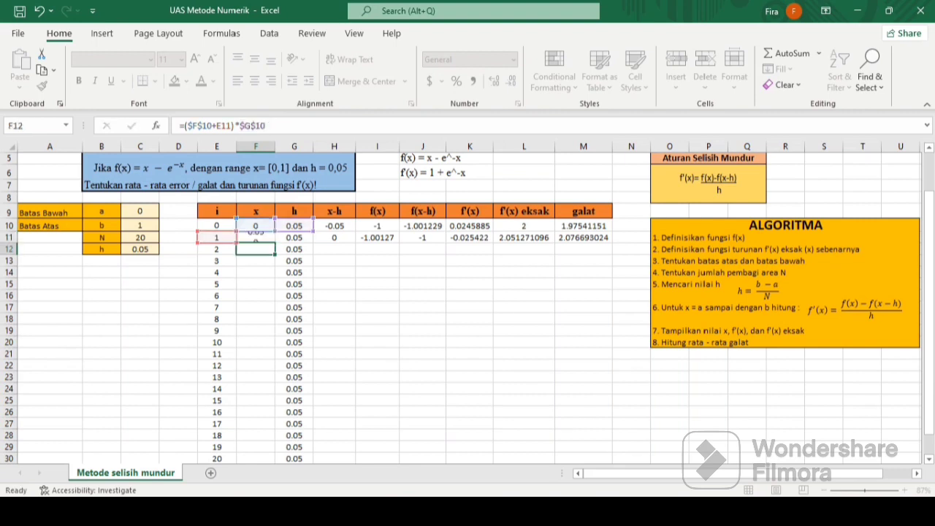
key("Return")
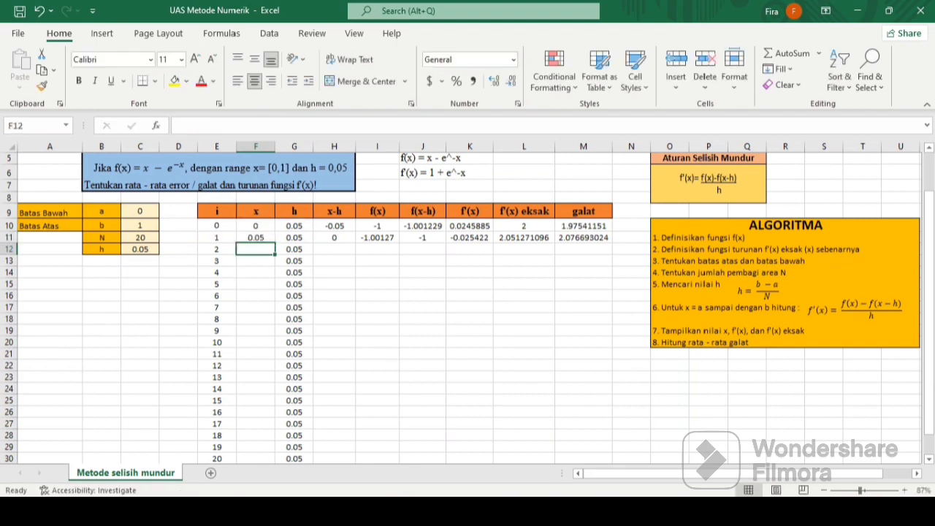
Fill the x formula from F11 down to F30 for i = 1 to 20
left_click(255, 238)
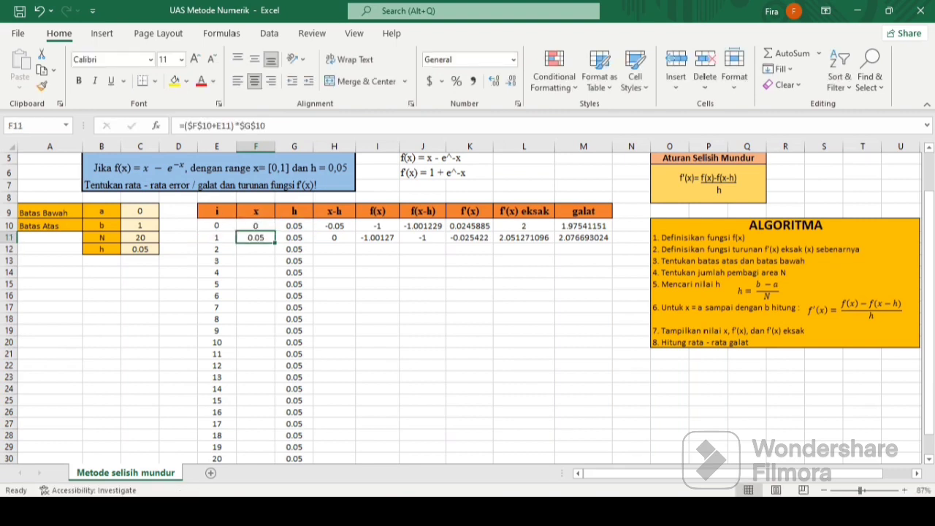
left_click_drag(275, 243, 272, 460)
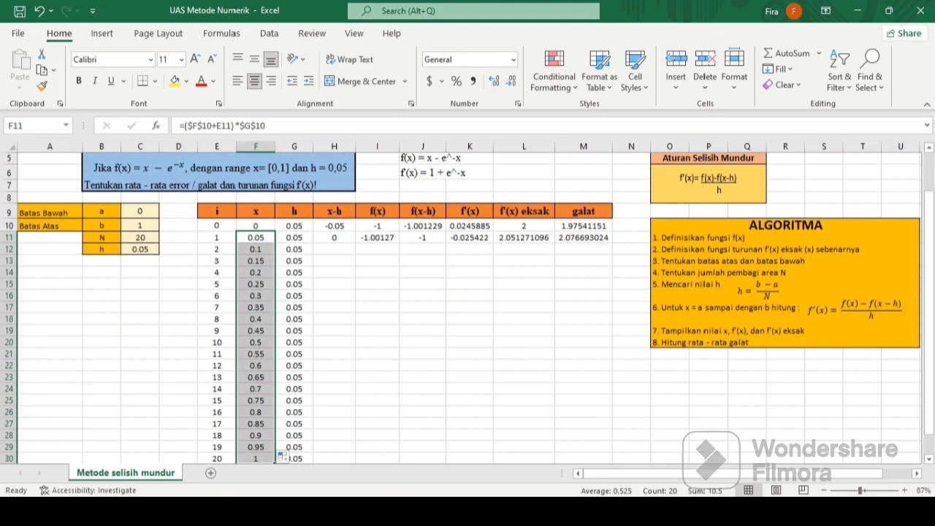
left_click(256, 458)
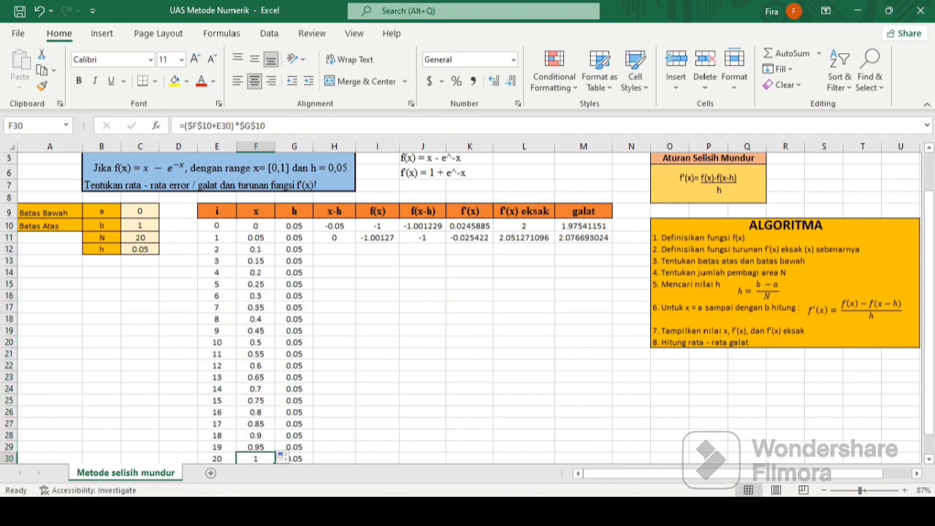
Fill the x-h formula from H11 and the f(x) formula from I11 down to row 30
left_click(335, 237)
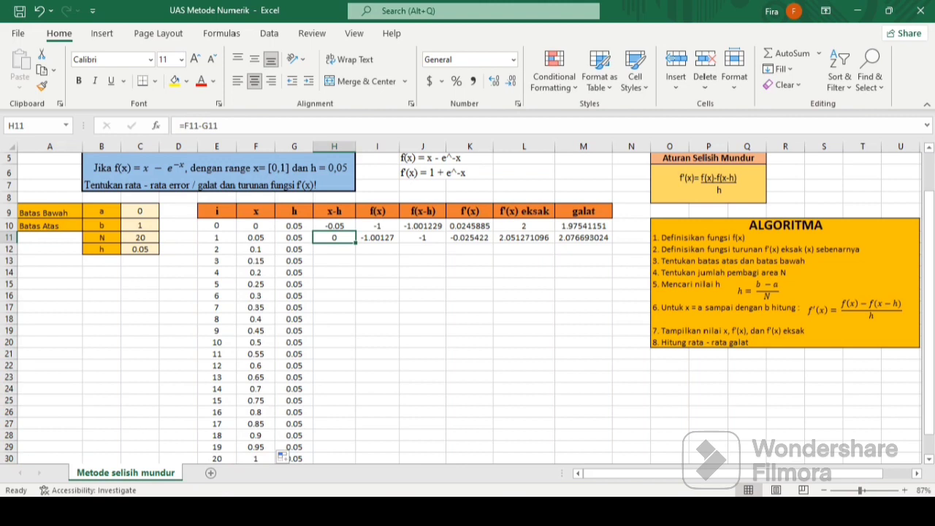
left_click_drag(356, 242, 356, 461)
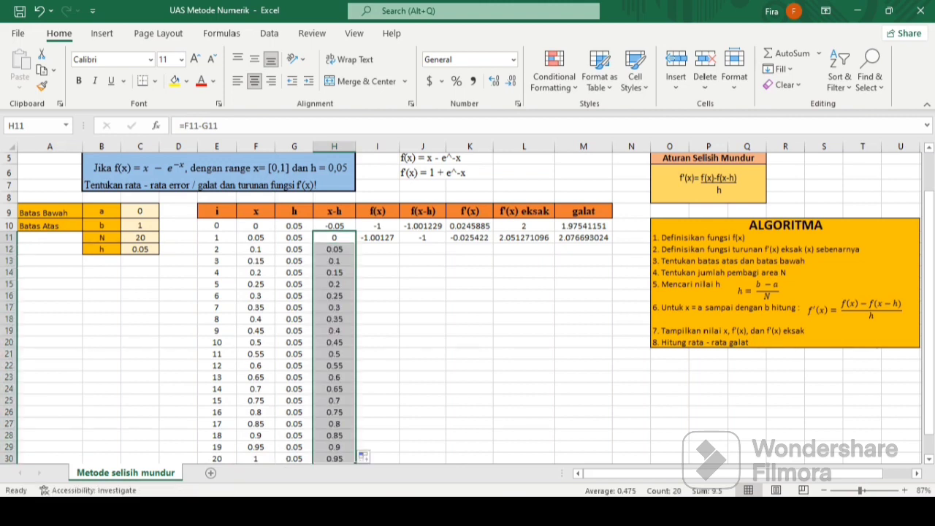
left_click(378, 237)
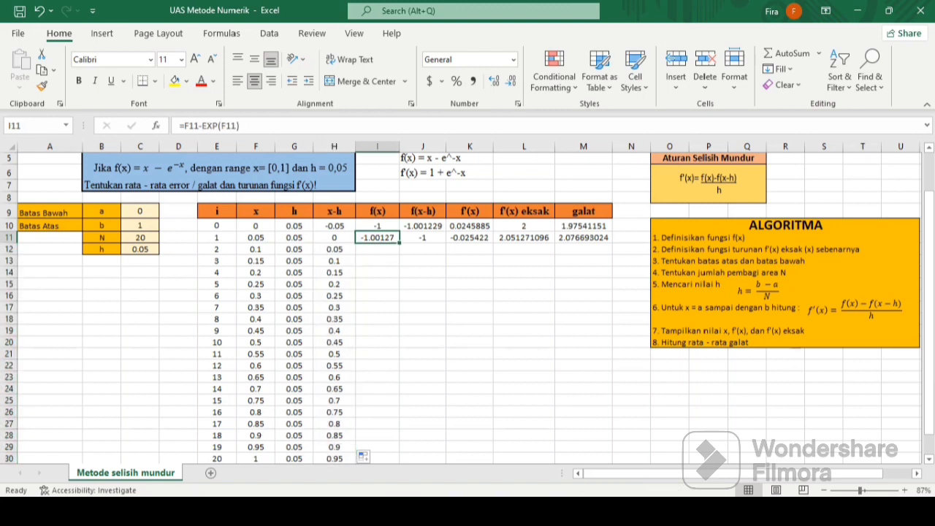
left_click_drag(400, 242, 401, 461)
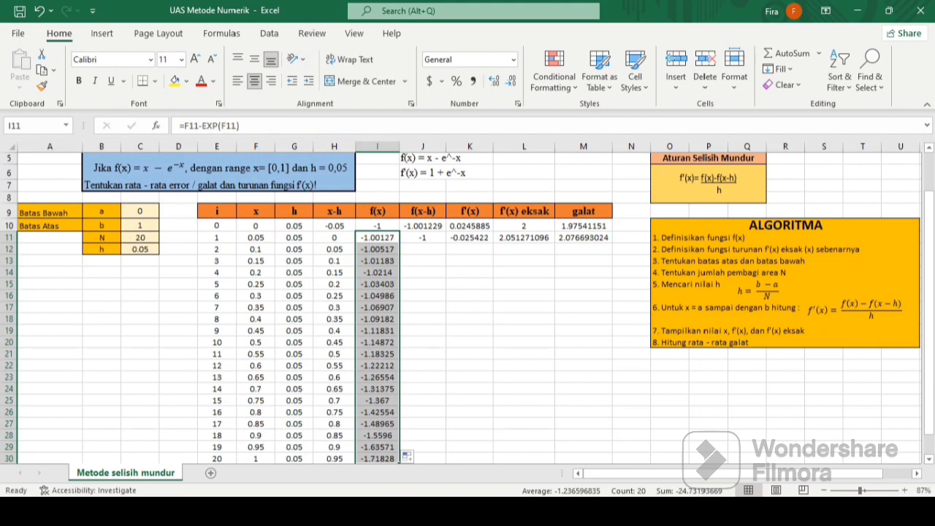
Fill the f(x-h) formula from J11 and the f'(x) formula from K11 down to row 30
left_click(423, 237)
left_click_drag(446, 243, 446, 465)
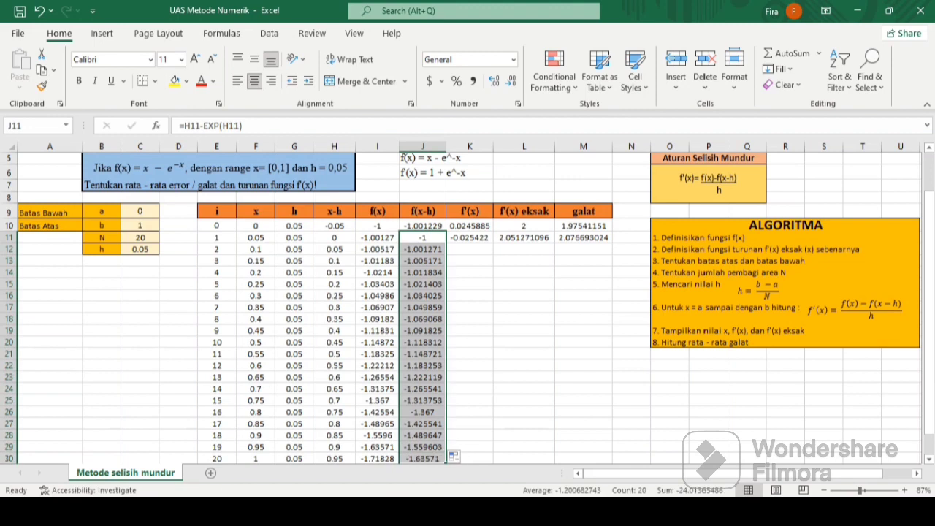
left_click(470, 238)
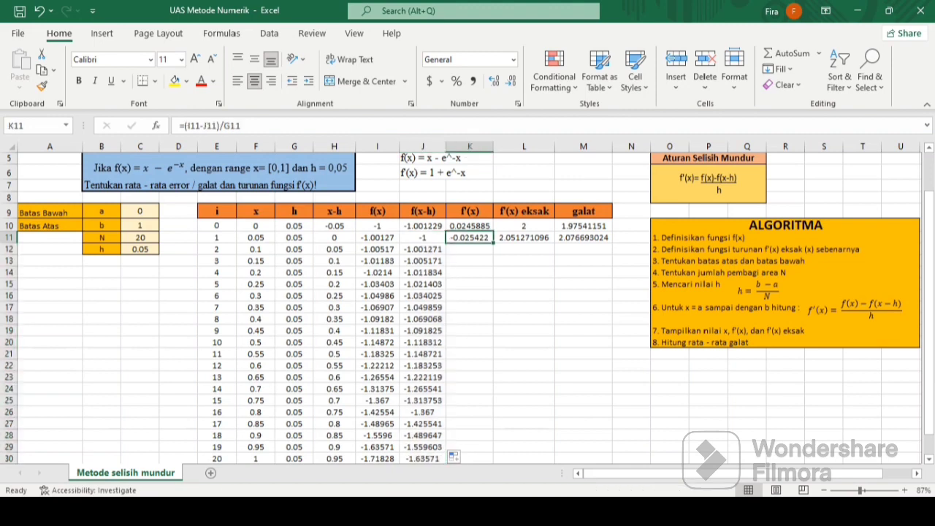
left_click_drag(493, 243, 454, 459)
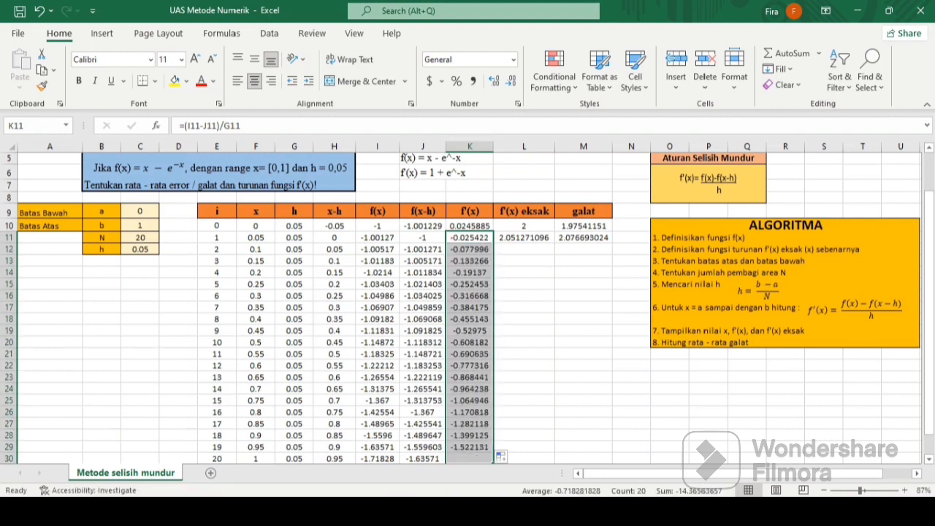
Fill the exact derivative formula from L11 and the galat formula from M11 down to row 30
left_click(524, 238)
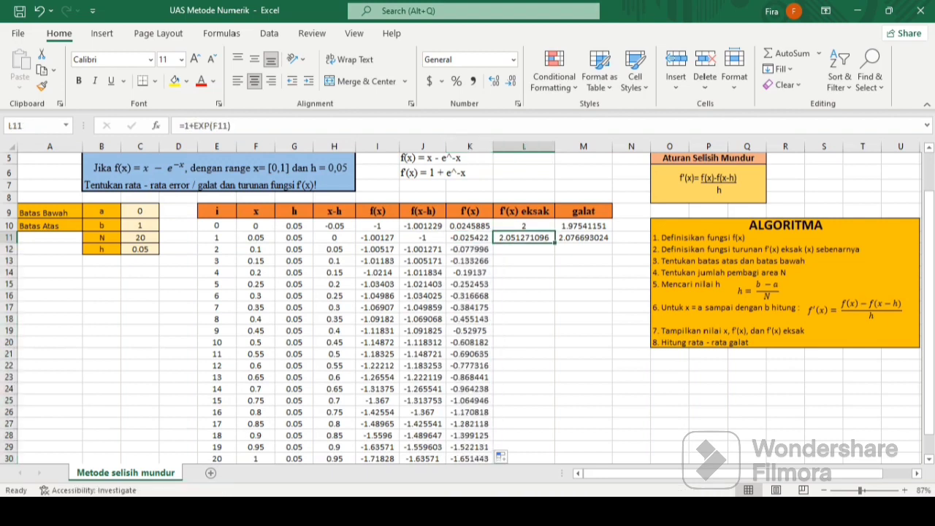
left_click_drag(555, 243, 541, 460)
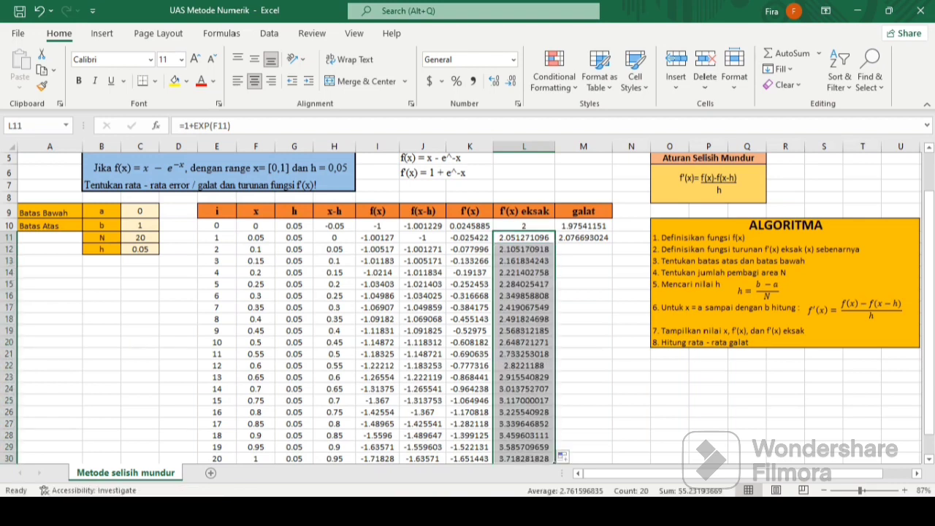
left_click(583, 238)
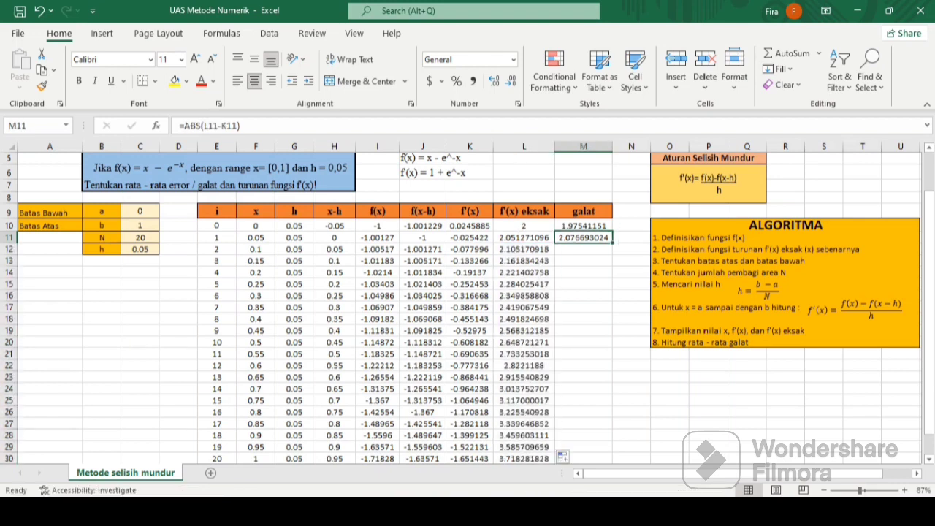
left_click_drag(612, 243, 612, 462)
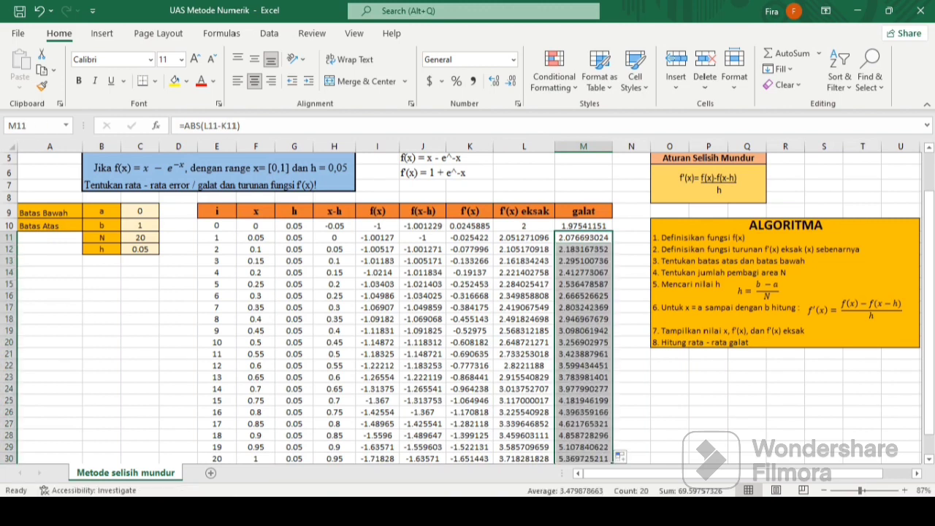
left_click(631, 423)
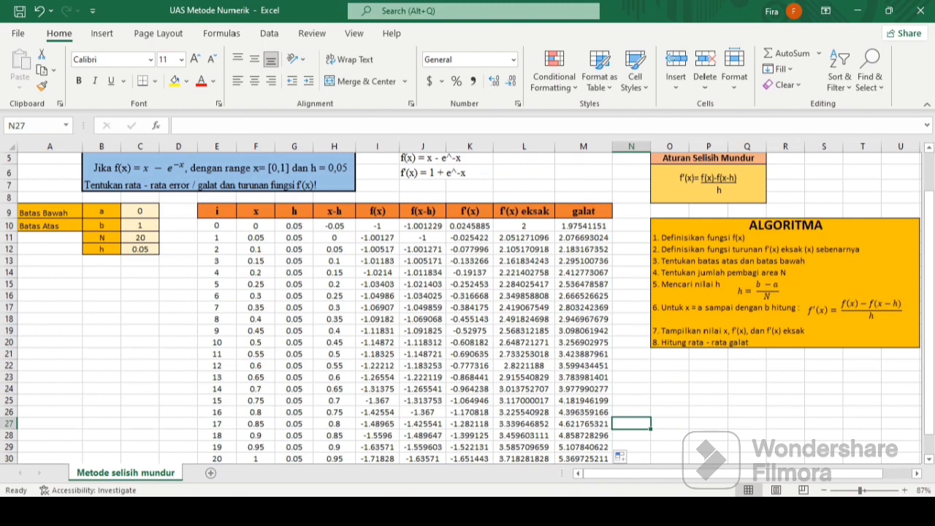
Label cell L31, directly below the f'(x) eksak column, as "Rata - rata"
left_click(583, 284)
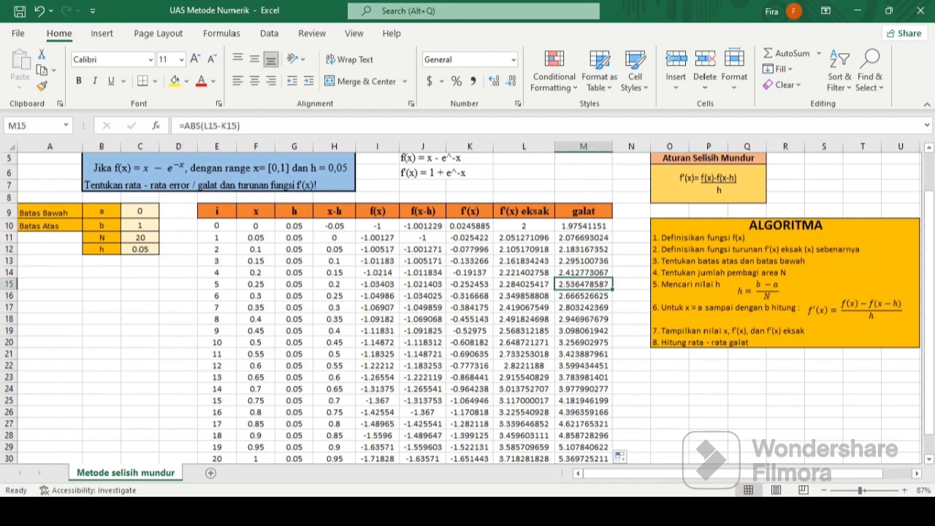
key("Down")
key("Down")
key("Down")
key("Down")
key("Down")
key("Down")
key("Down")
key("Down")
key("Down")
key("Down")
key("Down")
key("Down")
key("Down")
key("Down")
key("Down")
key("Down")
key("Down")
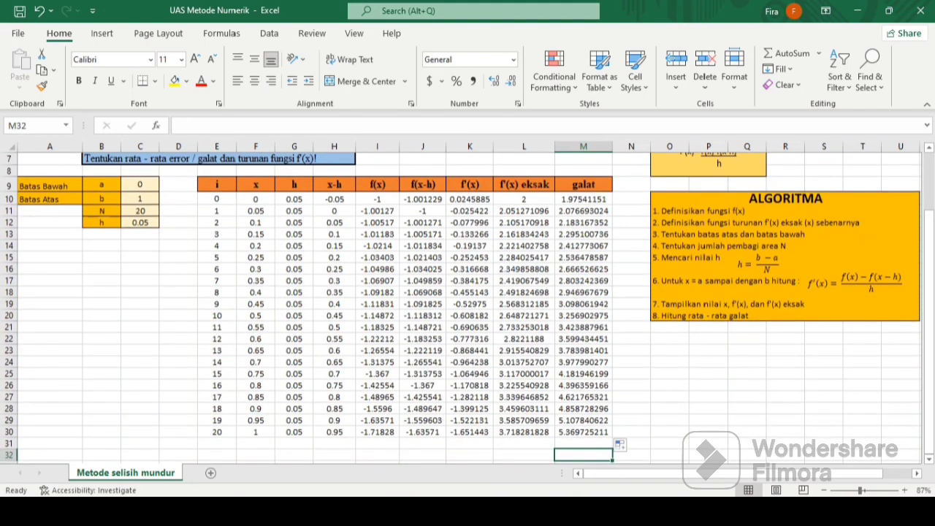
left_click(524, 444)
type("total")
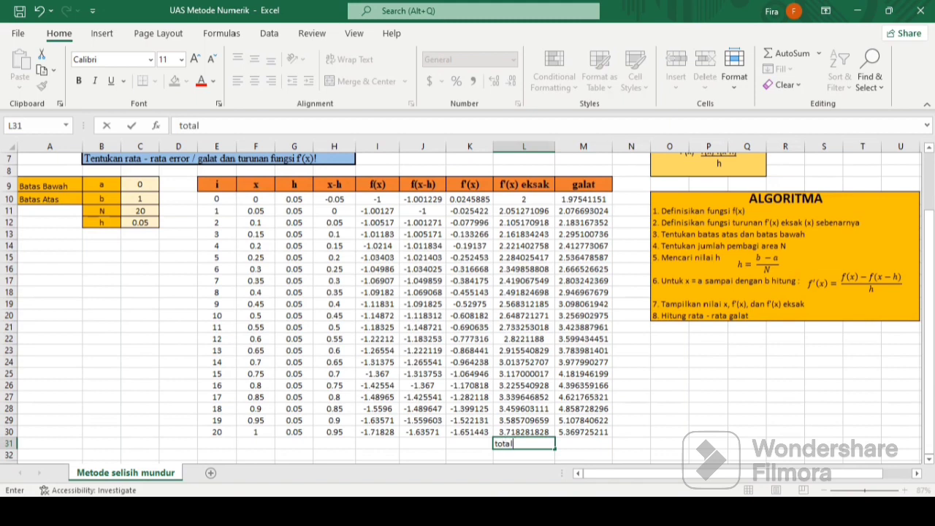
key("BackSpace")
key("BackSpace")
key("BackSpace")
key("BackSpace")
key("BackSpace")
type("Rata - rata")
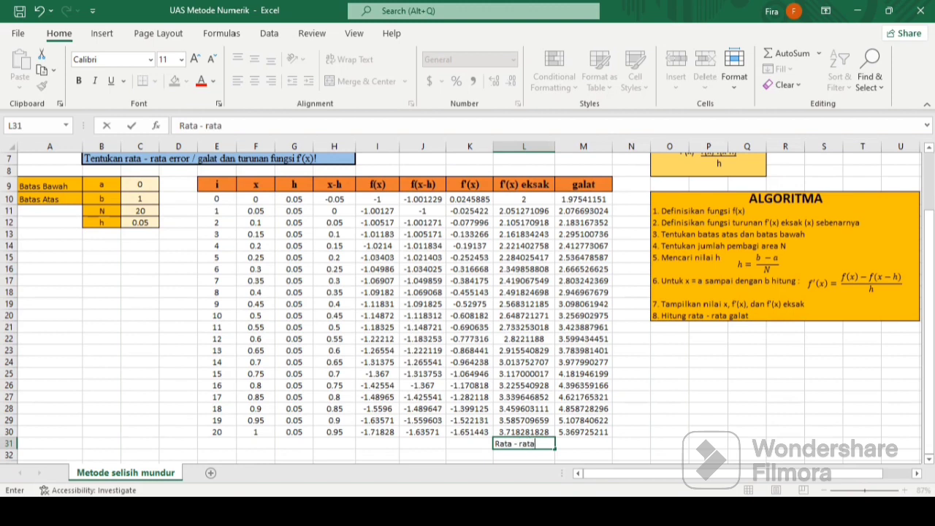
key("Tab")
Calculate the average galat in M31 with the formula =AVERAGE(M10:M30)
type("=")
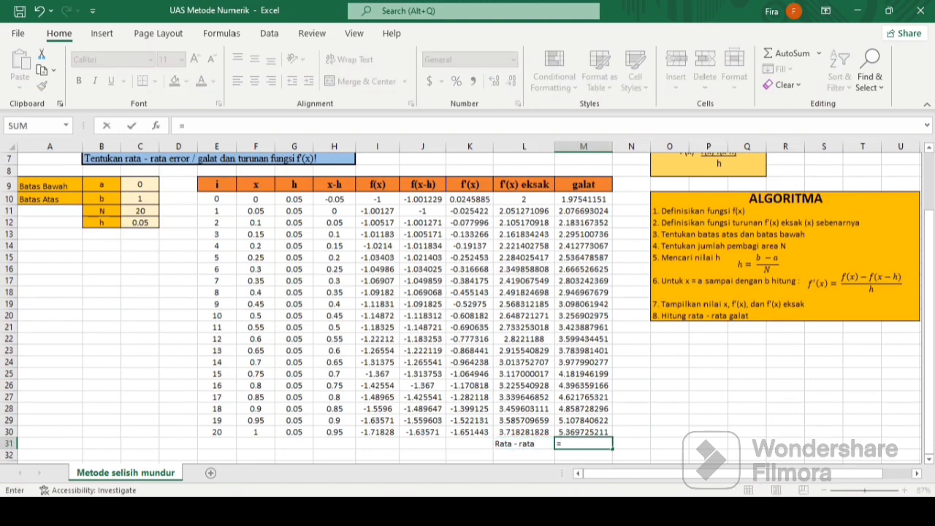
type("av")
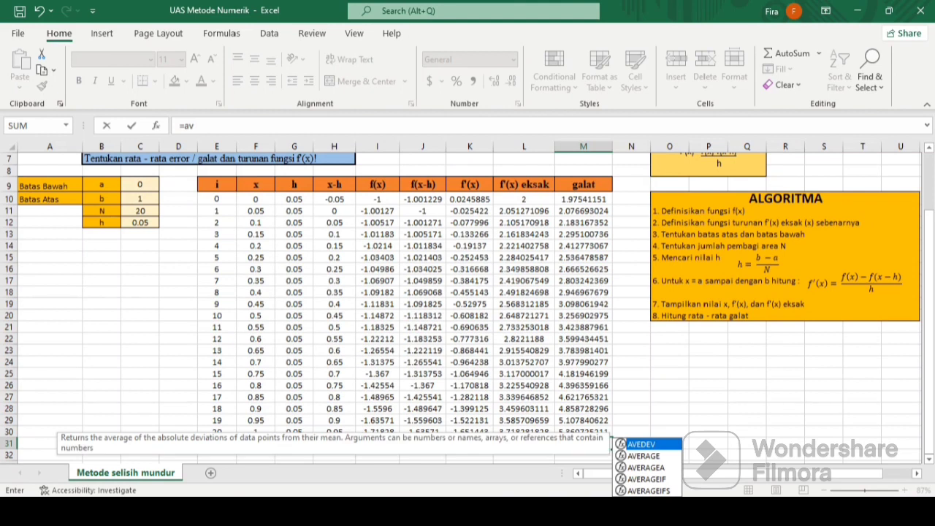
key("Down")
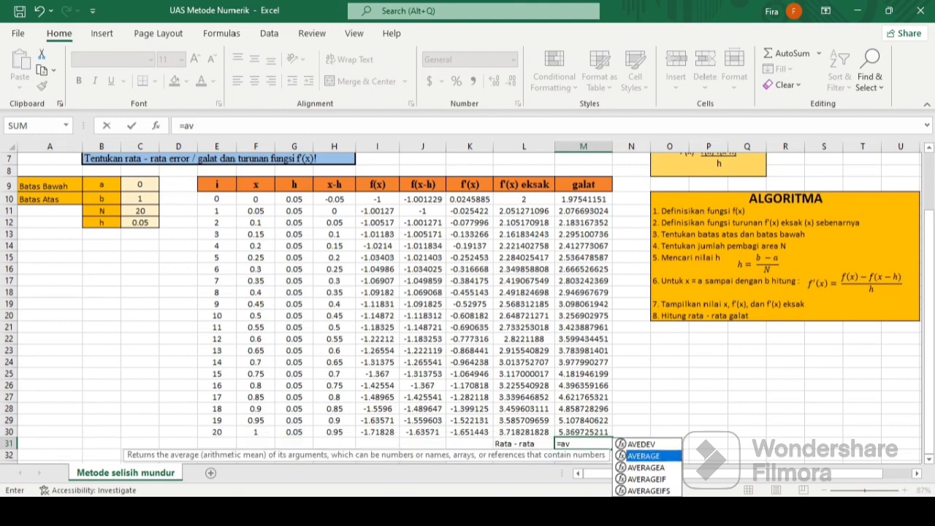
key("Tab")
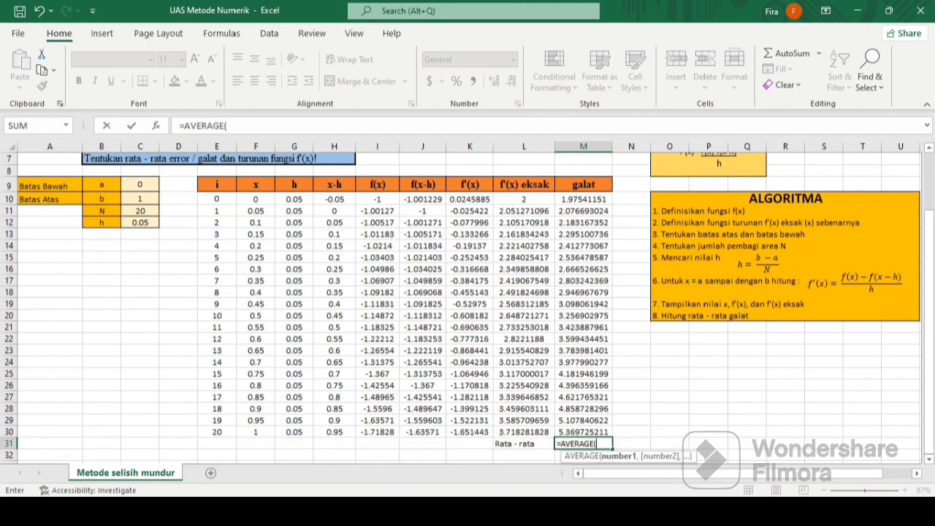
left_click(583, 199)
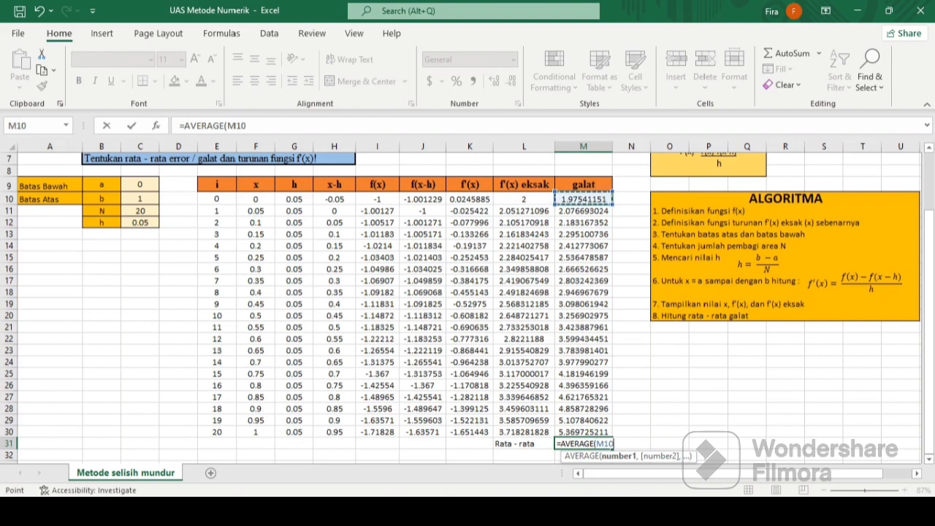
left_click_drag(583, 198, 583, 432)
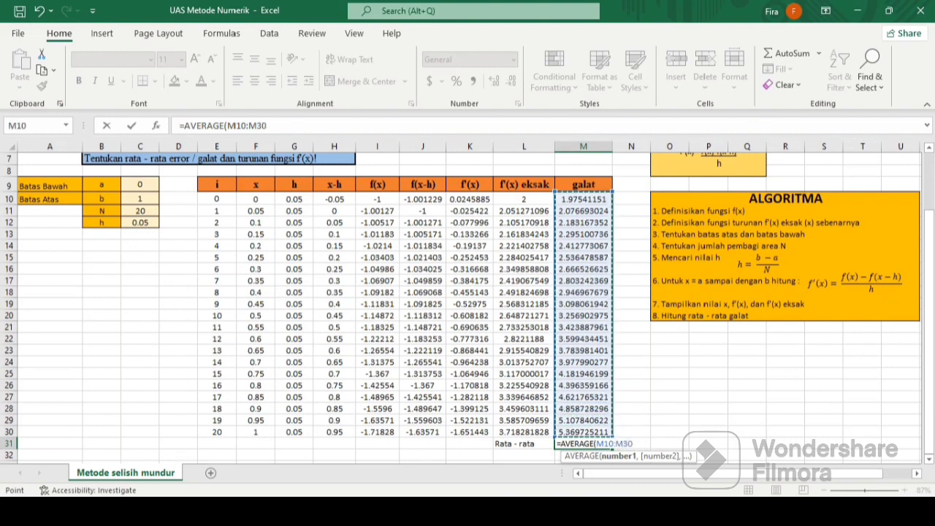
type(")")
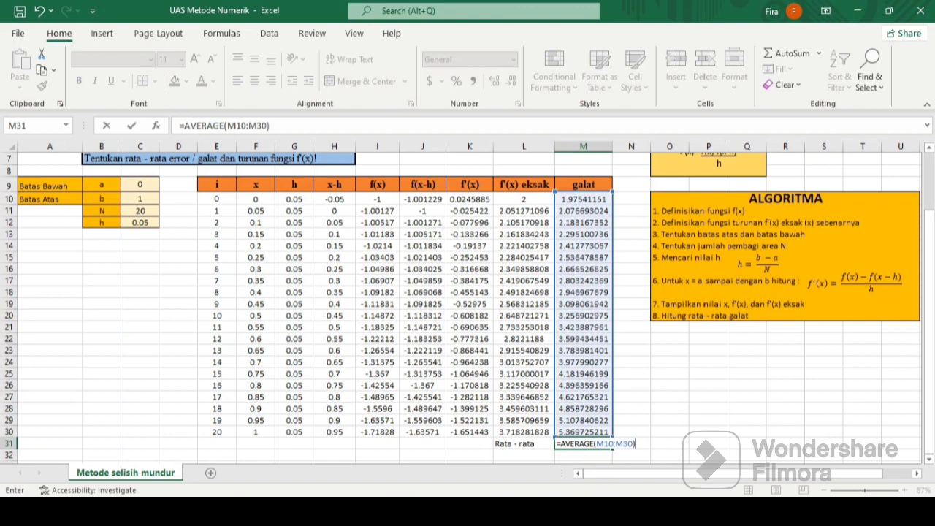
key("Return")
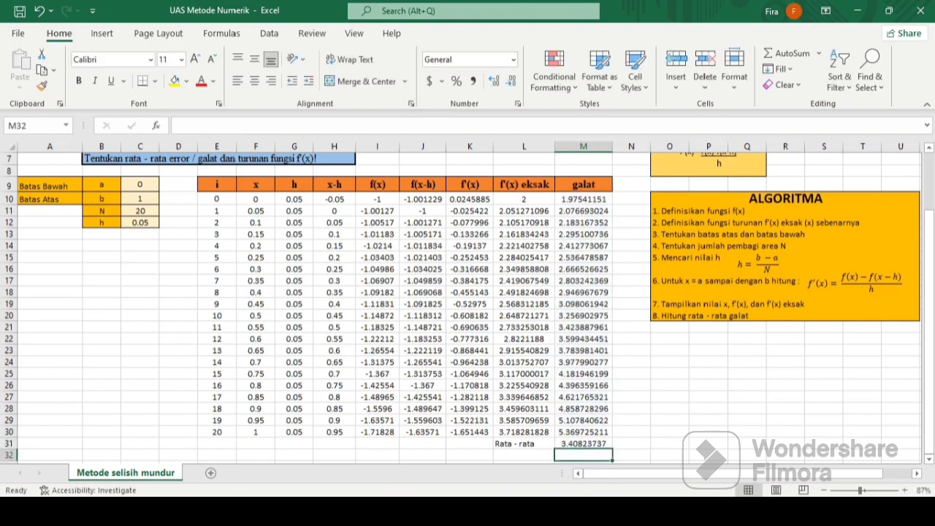
left_click(583, 444)
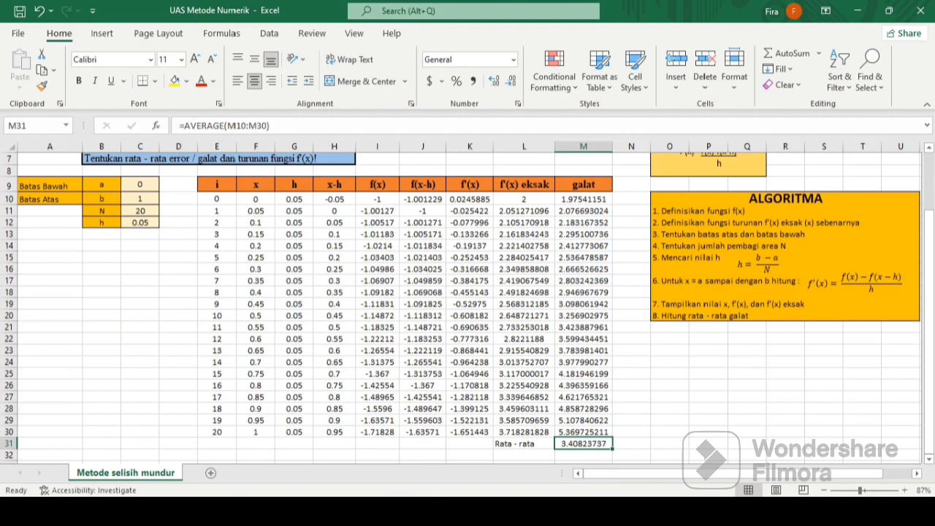
Review the whole worksheet from the Metode Selisih Mundur title down to the Rata - rata row
left_click(178, 223)
key("Up")
key("Up")
key("Up")
key("Up")
key("Up")
key("Up")
key("Up")
key("Up")
key("Up")
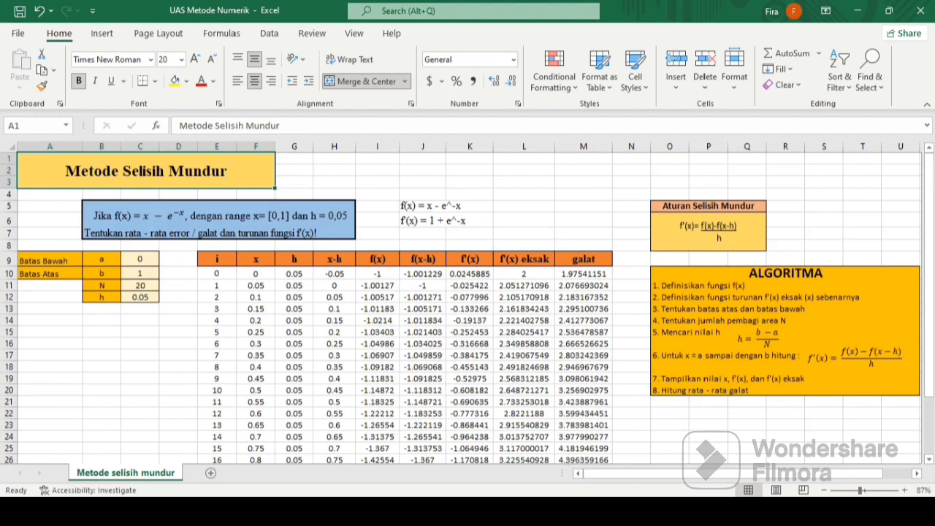
key("Down")
key("Down")
key("Down")
key("Down")
key("Down")
key("Down")
key("Down")
key("Down")
key("Down")
key("Down")
key("Down")
key("Down")
key("Down")
key("Down")
key("Down")
key("Down")
key("Down")
key("Down")
key("Down")
key("Down")
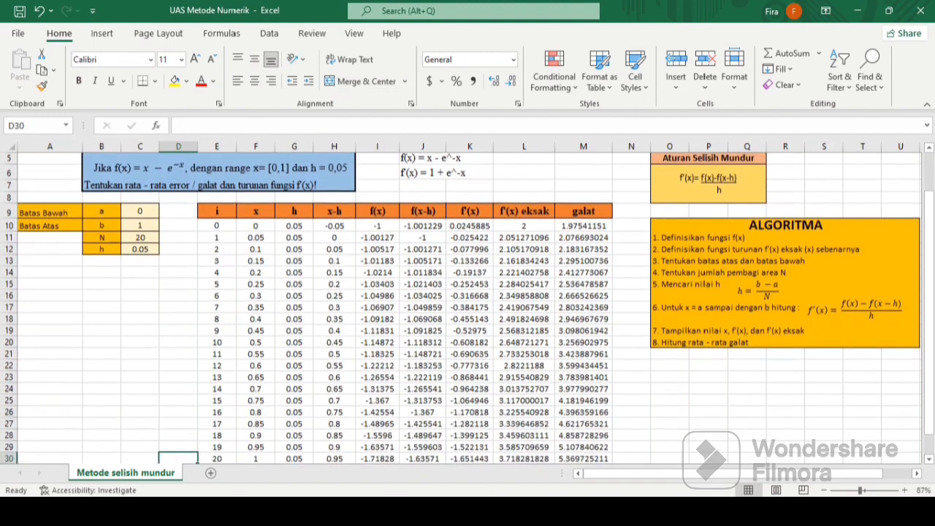
key("Down")
key("Down")
key("Down")
key("Down")
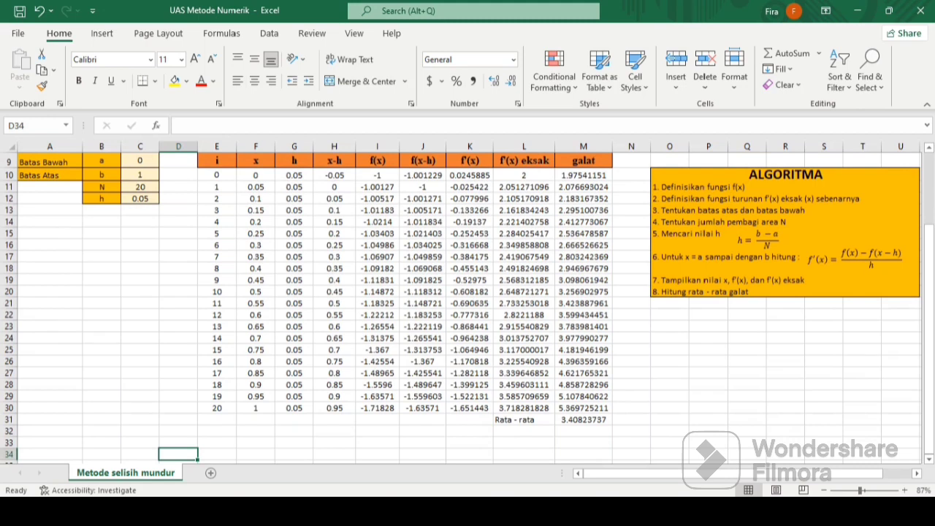
Apply all borders to the table data in E10:M30 and to the average row in L31:M31
left_click_drag(217, 175, 587, 408)
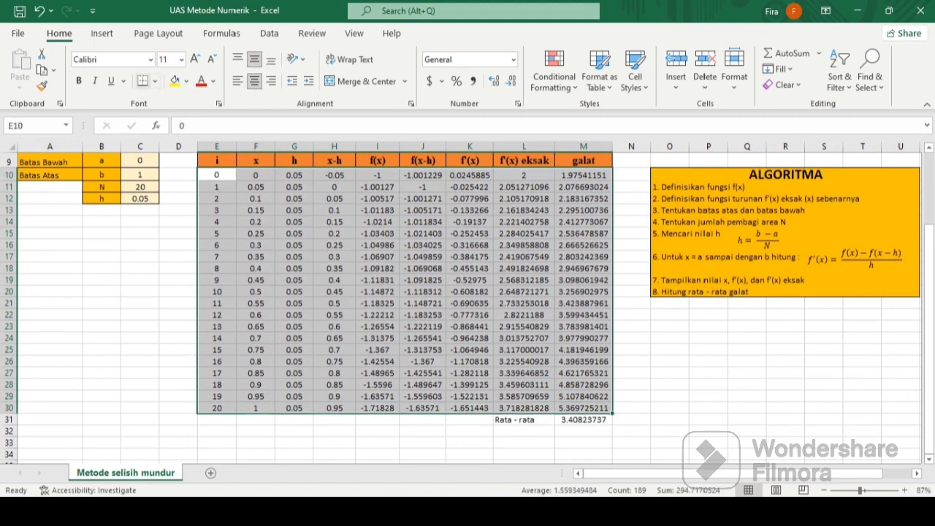
left_click(155, 81)
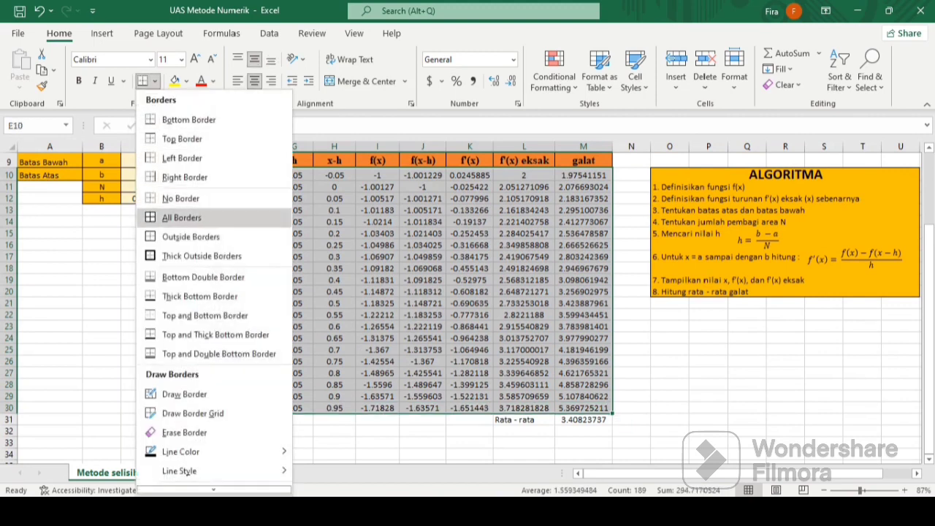
left_click(181, 217)
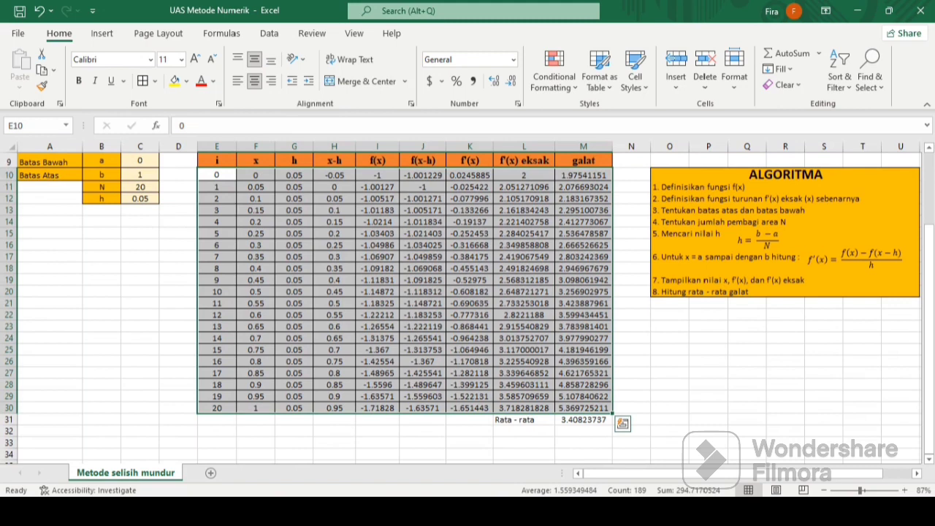
left_click_drag(524, 420, 583, 420)
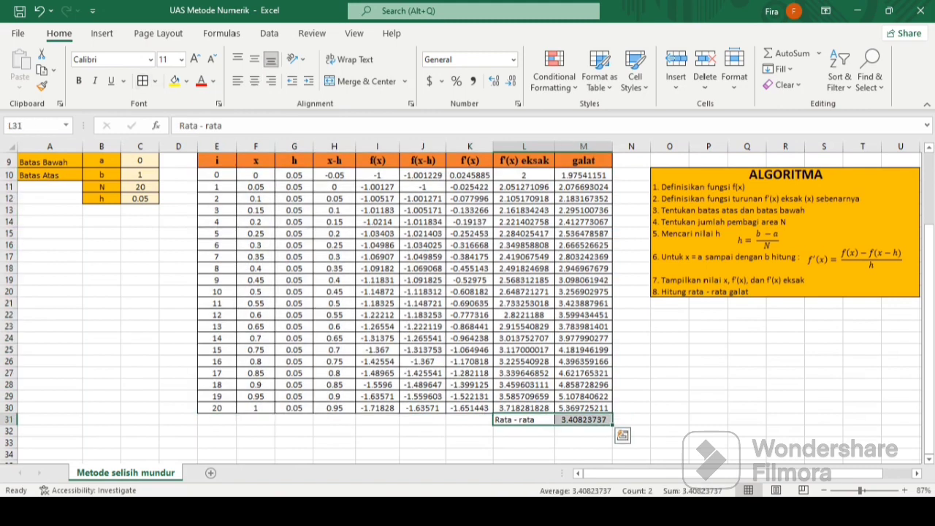
Highlight the average galat value in M31 with a yellow fill
left_click(583, 420)
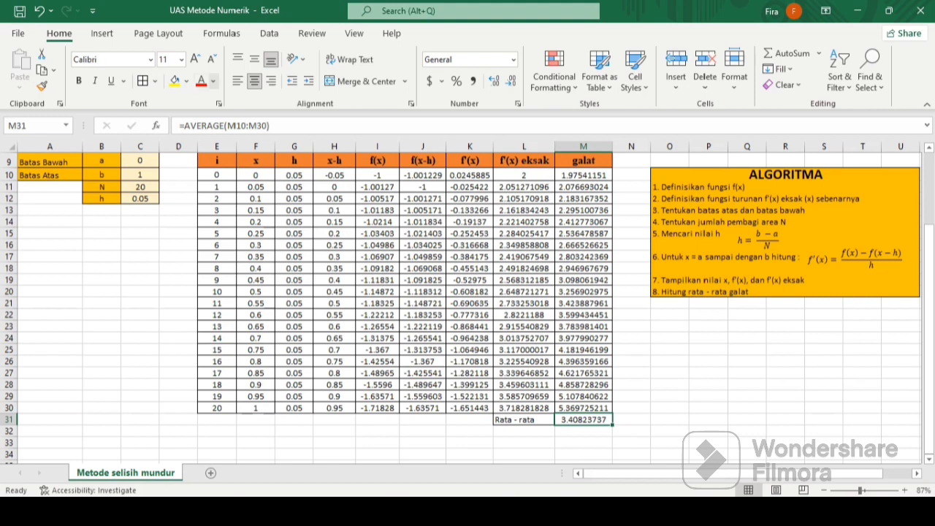
left_click(175, 81)
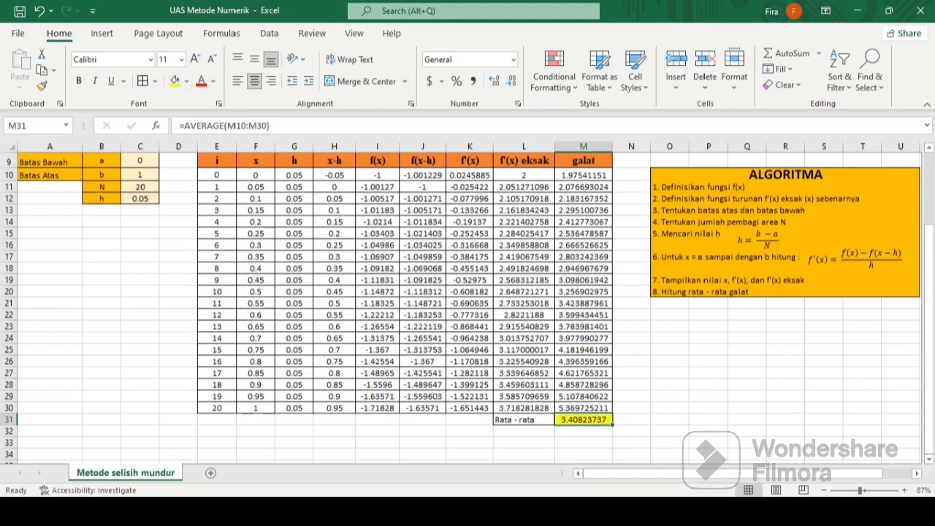
left_click(670, 362)
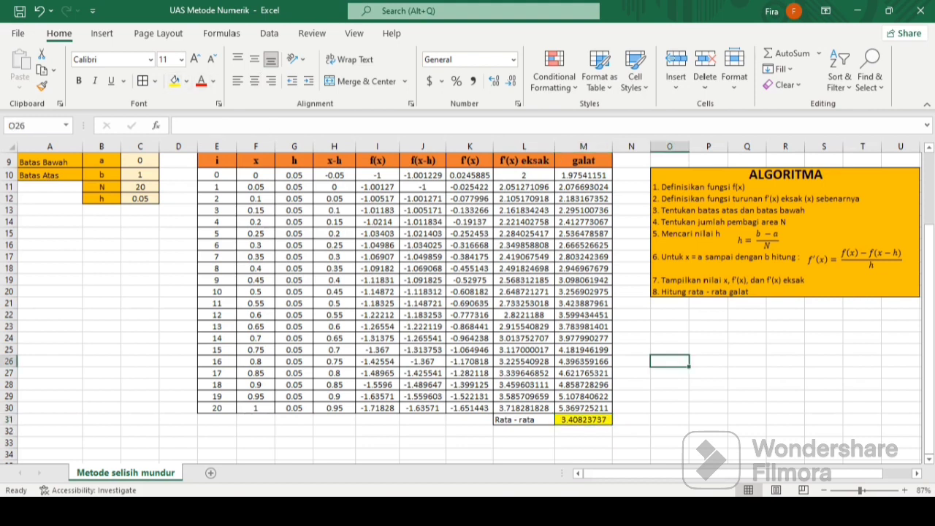
Insert a basic 2-D line chart from the table data in E10:M30
left_click_drag(216, 175, 583, 408)
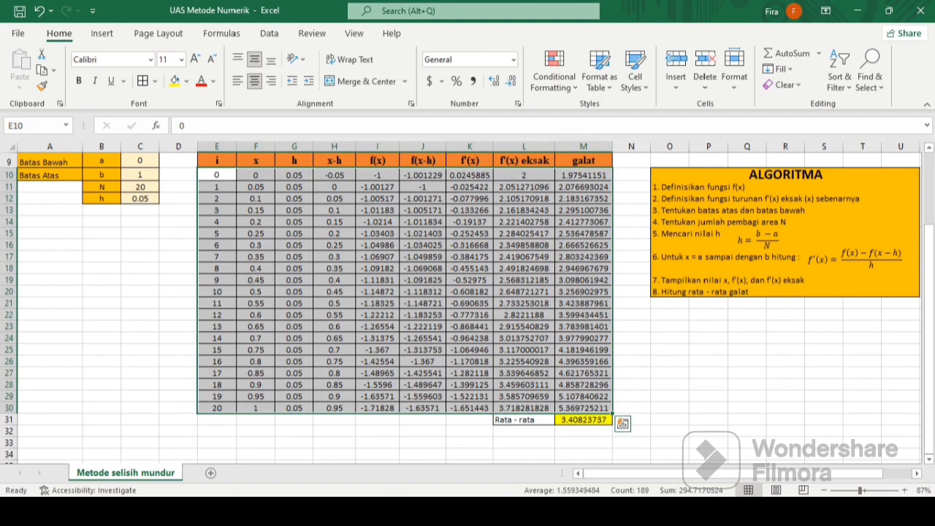
key("ctrl+c")
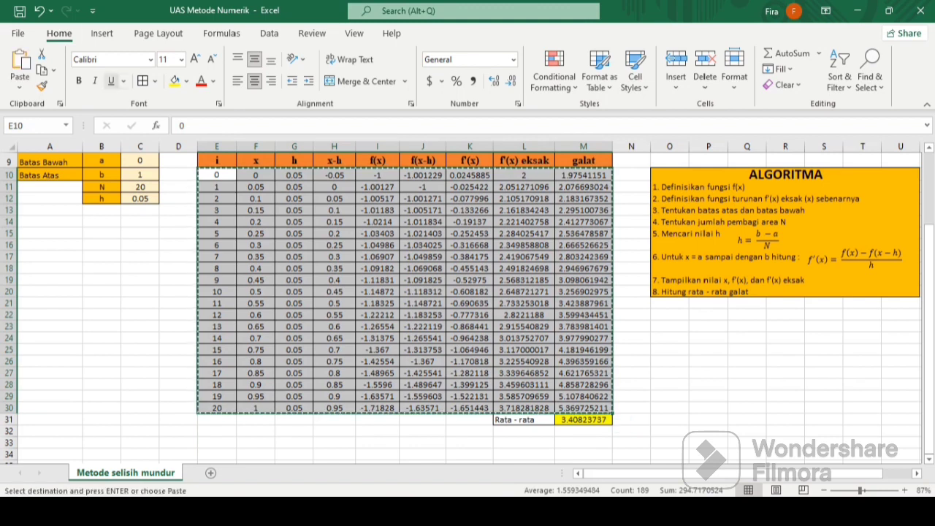
left_click(101, 33)
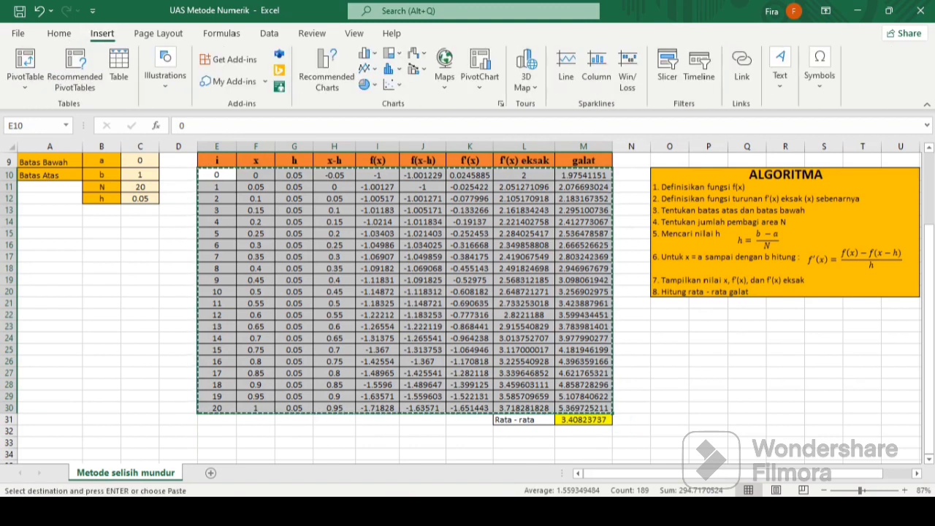
left_click(365, 68)
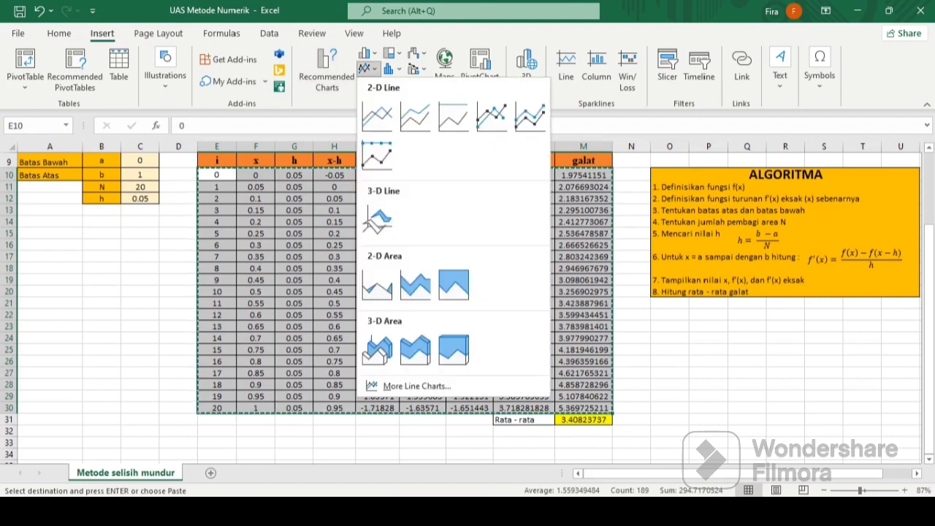
left_click(377, 116)
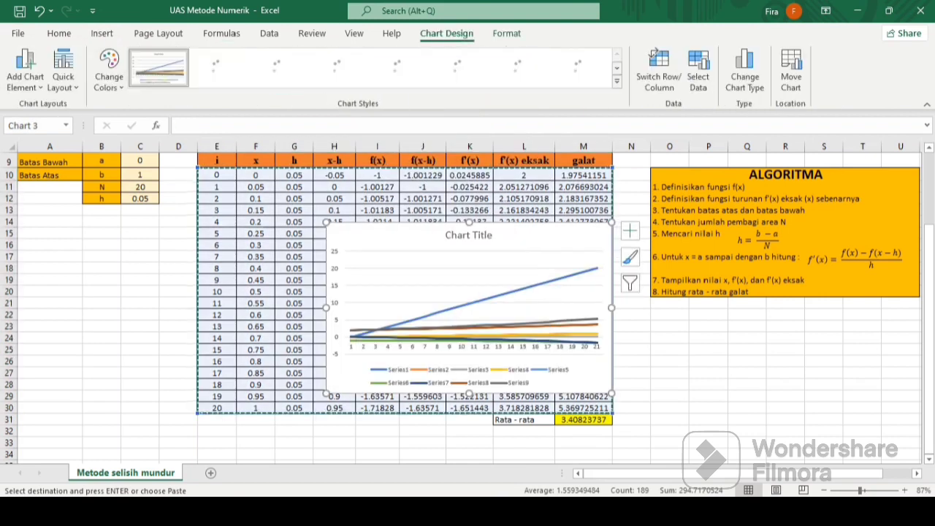
left_click(631, 282)
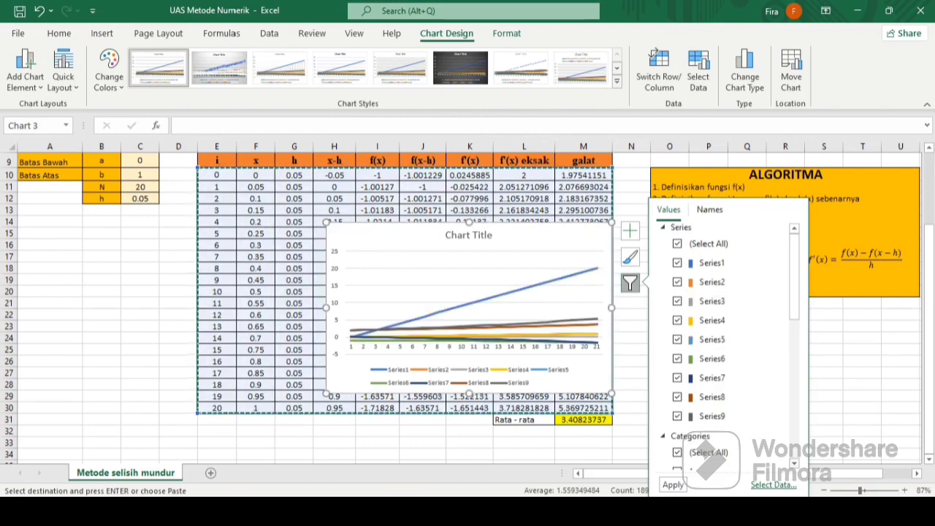
key("Escape")
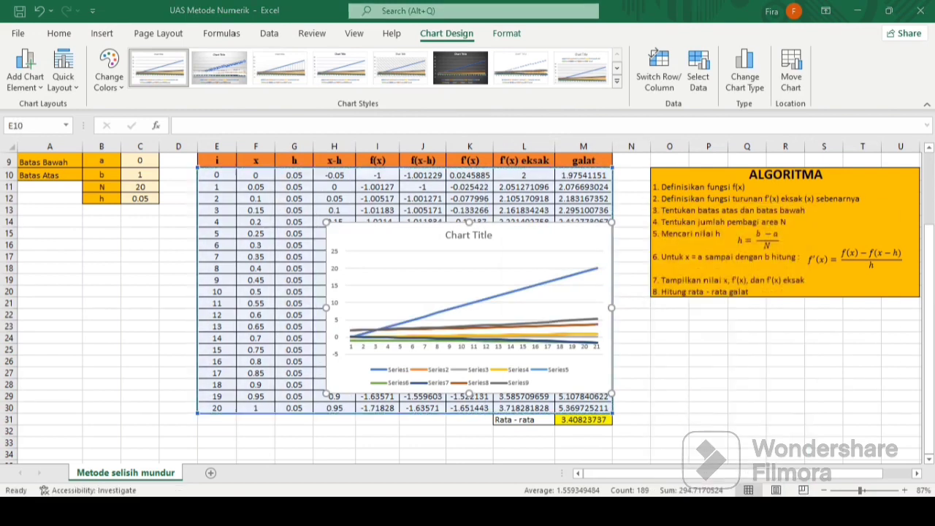
Remove all the default series, Series1 through Series9, from the line chart's data source
left_click(636, 307)
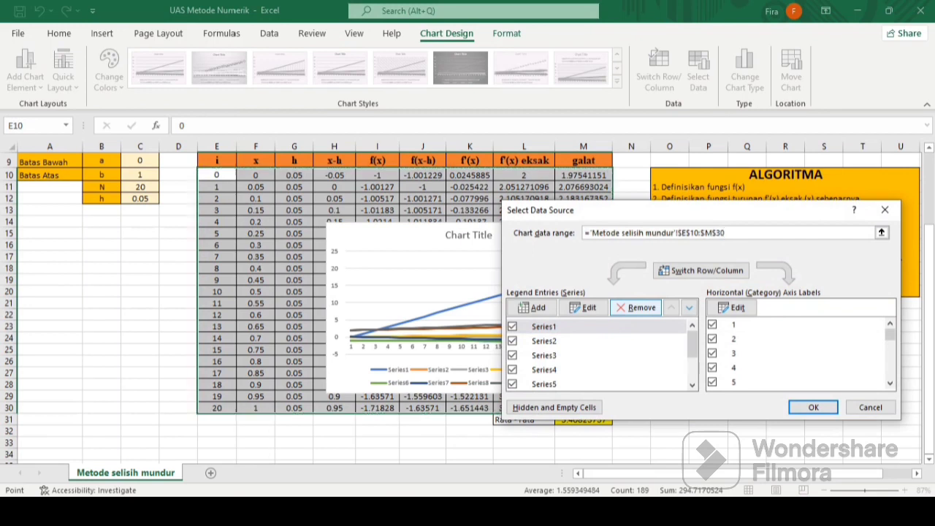
left_click(637, 307)
left_click(636, 308)
left_click(636, 308)
left_click(637, 308)
left_click(636, 308)
left_click(637, 307)
left_click(636, 307)
left_click(636, 307)
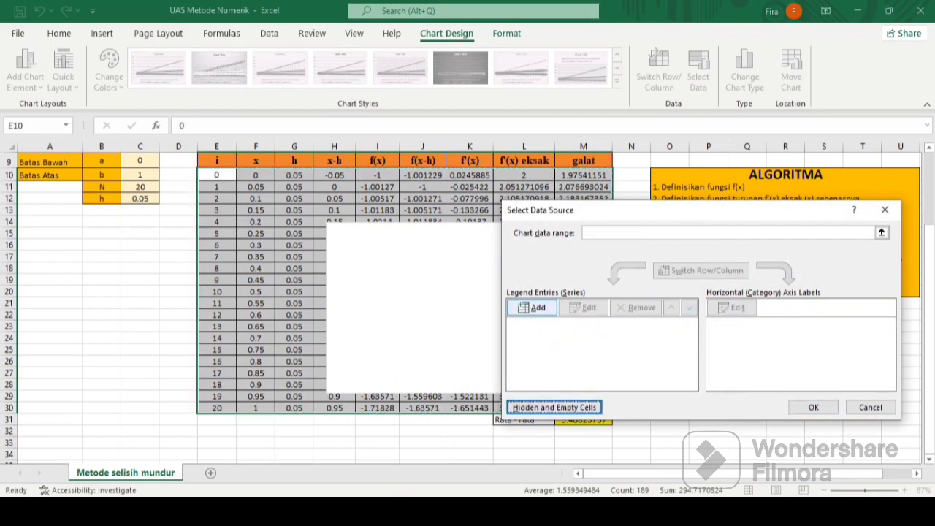
Try a chart series named Selisih Mundur with the x values in F10:F30, and remove it from the data source
left_click(532, 308)
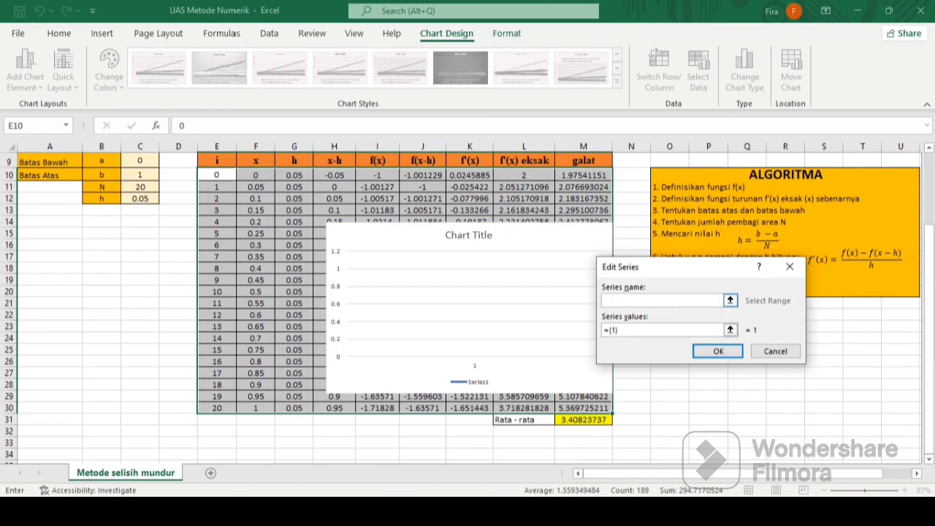
type("Selisih Mundur")
key("Tab")
key("BackSpace")
key("BackSpace")
key("BackSpace")
key("BackSpace")
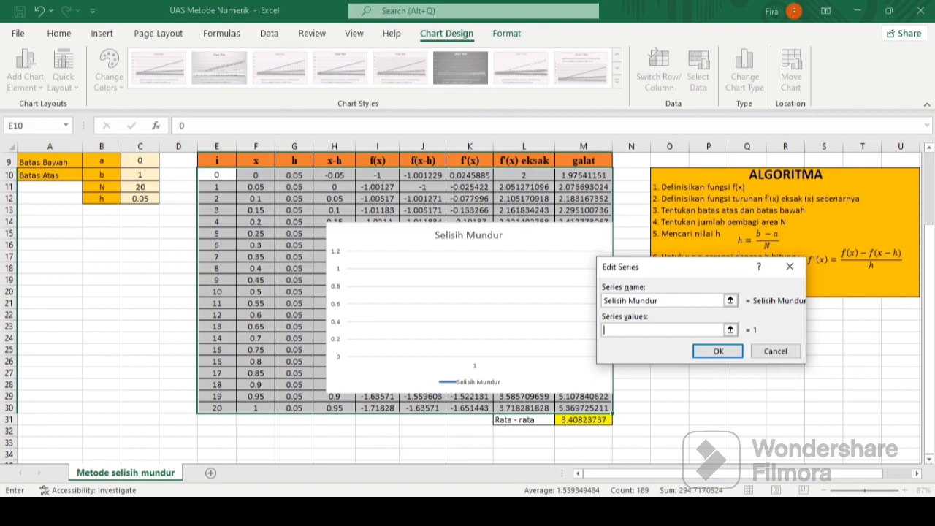
left_click(255, 176)
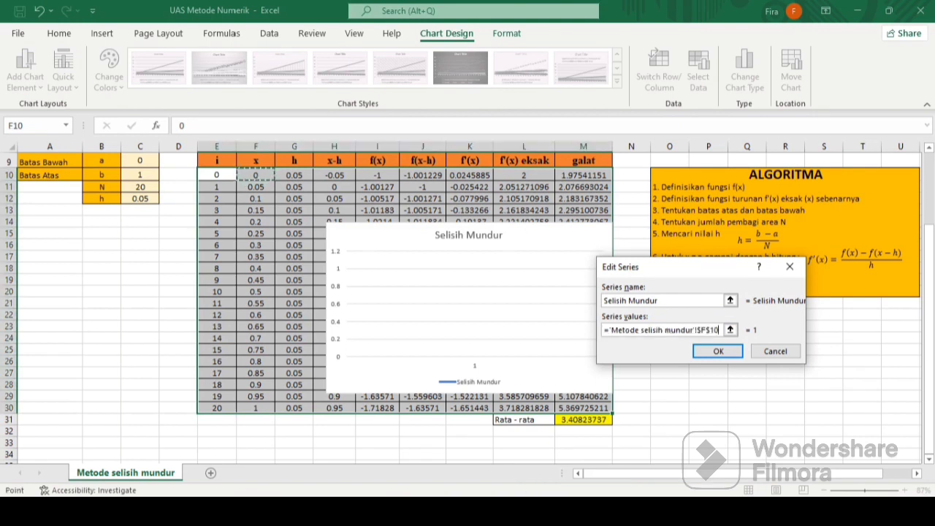
left_click_drag(256, 175, 270, 398)
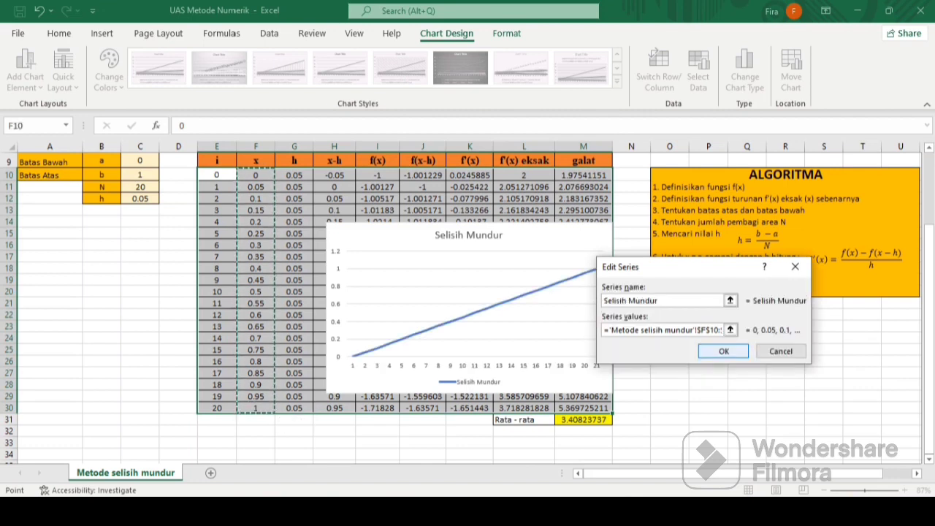
left_click(723, 352)
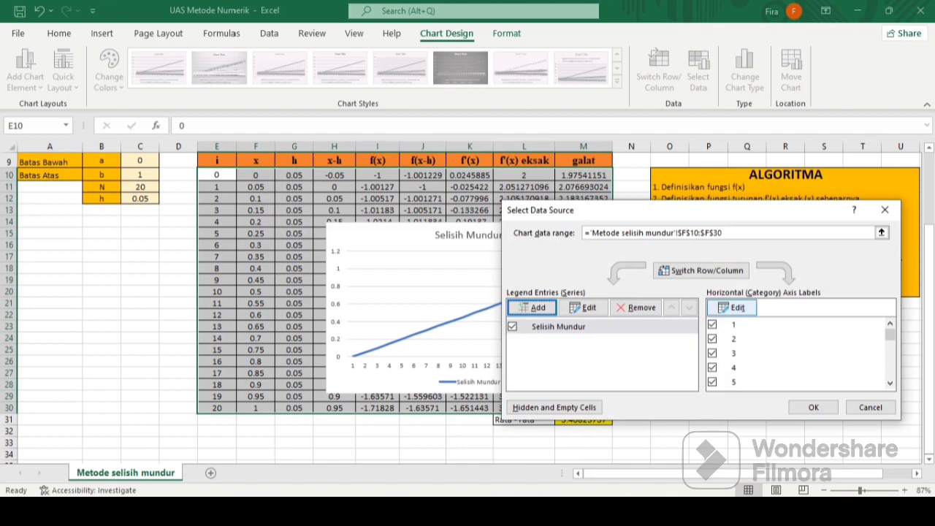
left_click(559, 327)
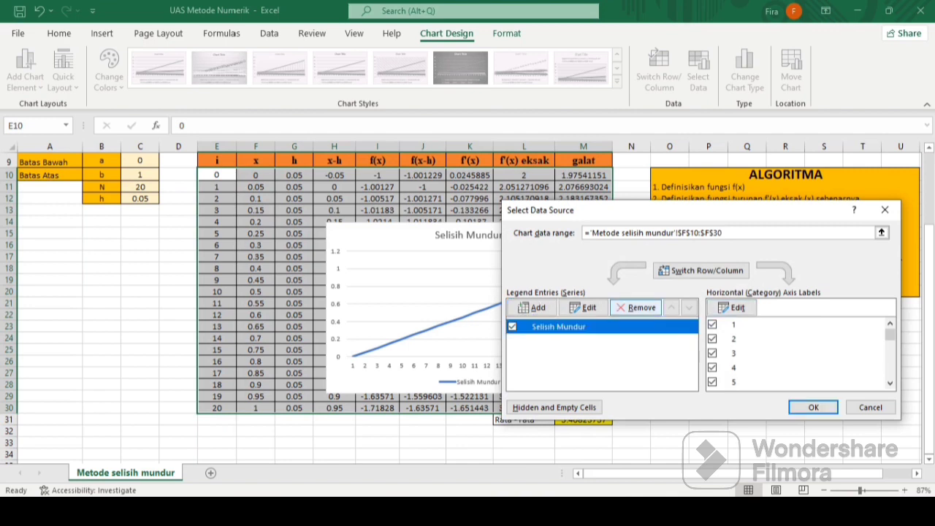
left_click(635, 308)
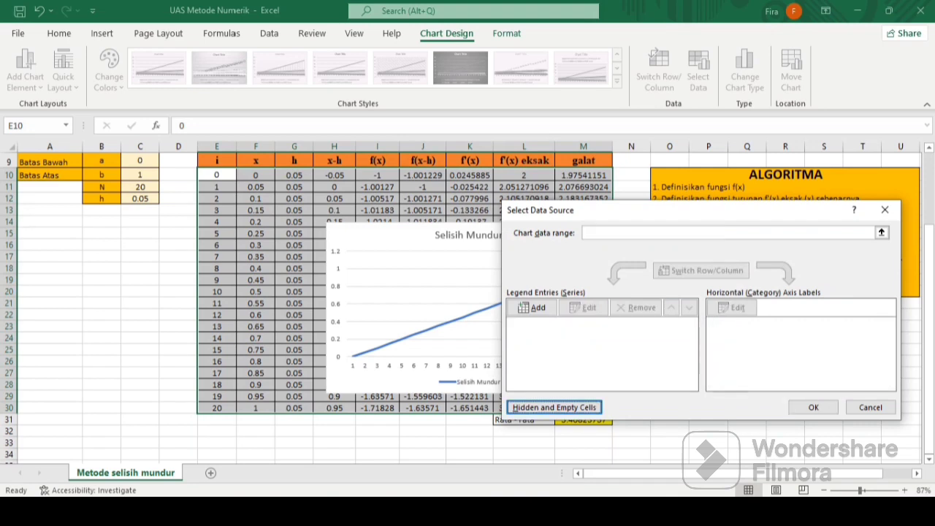
Add a chart series named Selisih Mundur with the f'(x) eksak values in L10:L30
left_click(531, 307)
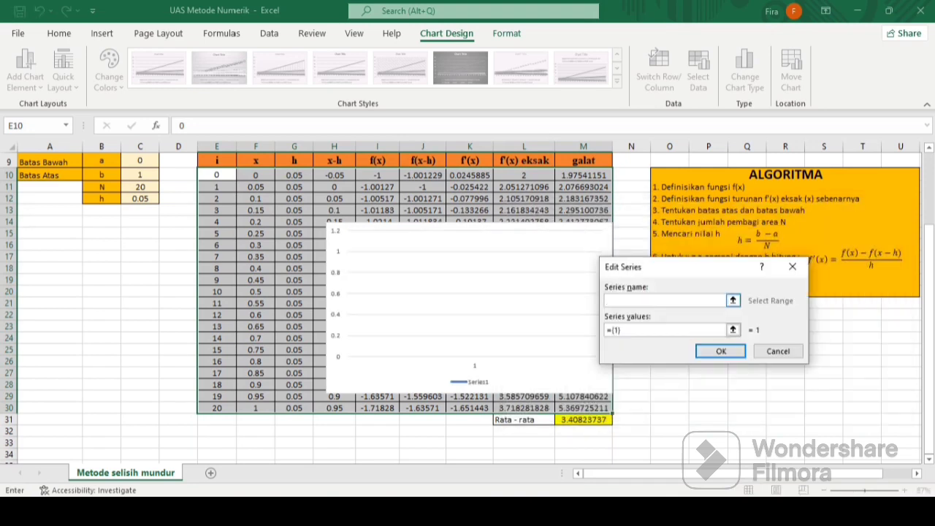
type("Selisih Mundur")
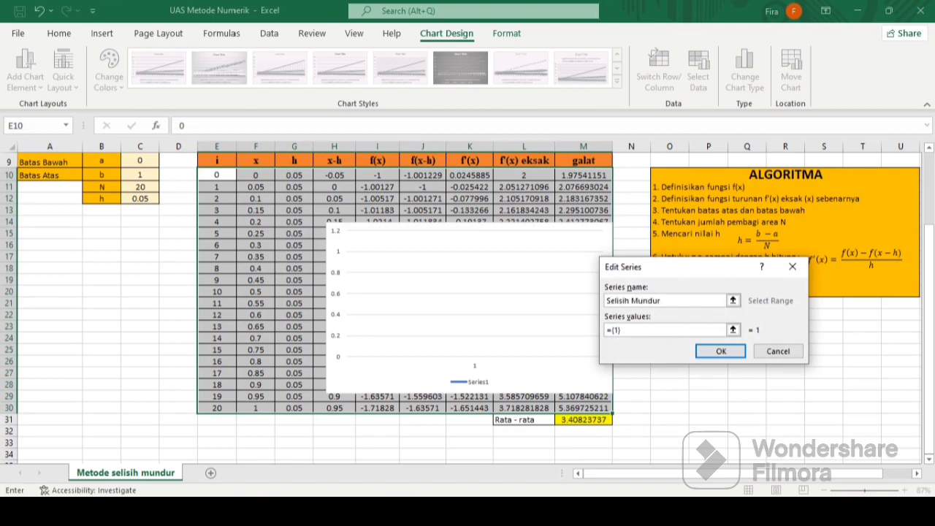
key("BackSpace")
key("BackSpace")
key("BackSpace")
key("BackSpace")
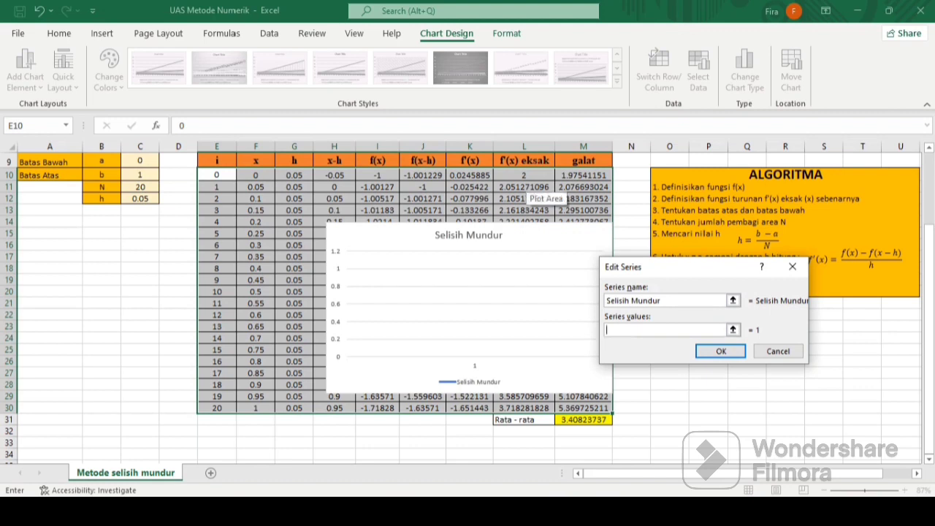
left_click_drag(544, 175, 559, 412)
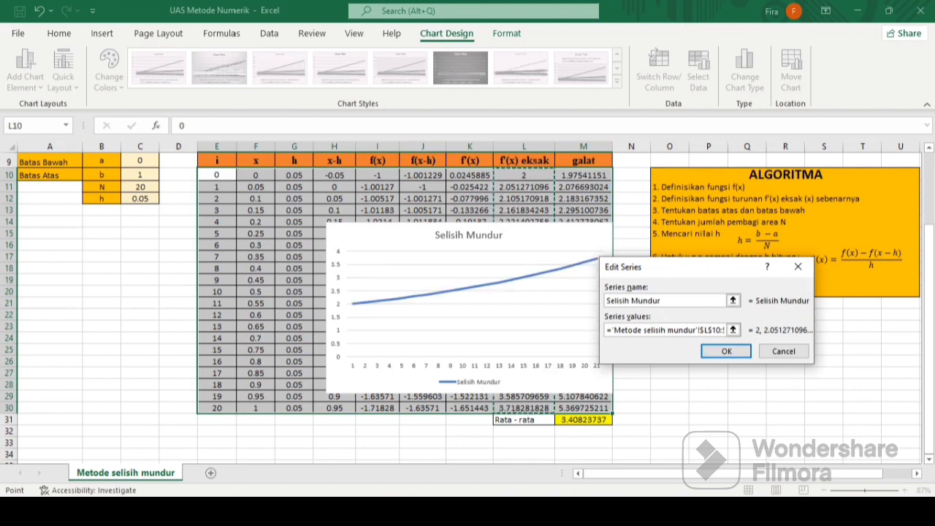
left_click(726, 351)
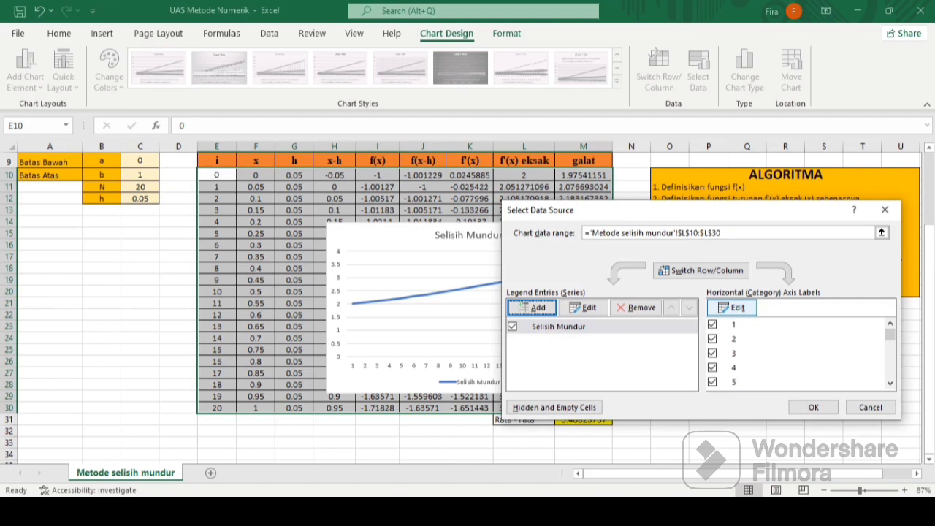
Set the chart's horizontal axis labels to the x values in F10:F30 and apply the data source changes
left_click(732, 308)
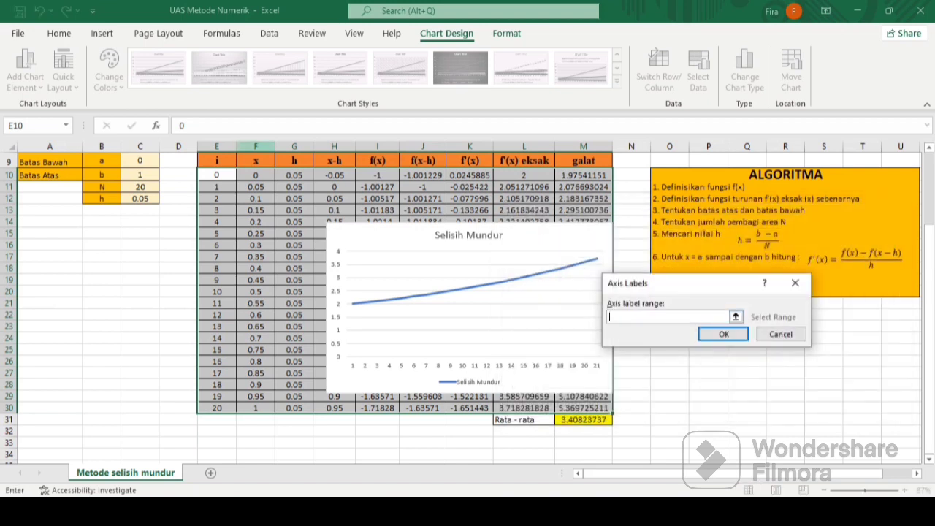
left_click(256, 176)
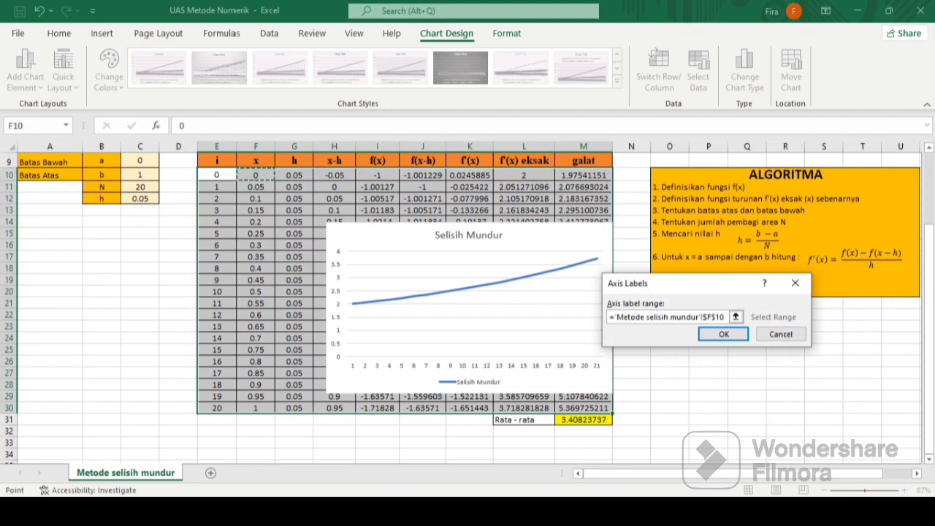
left_click_drag(256, 175, 266, 407)
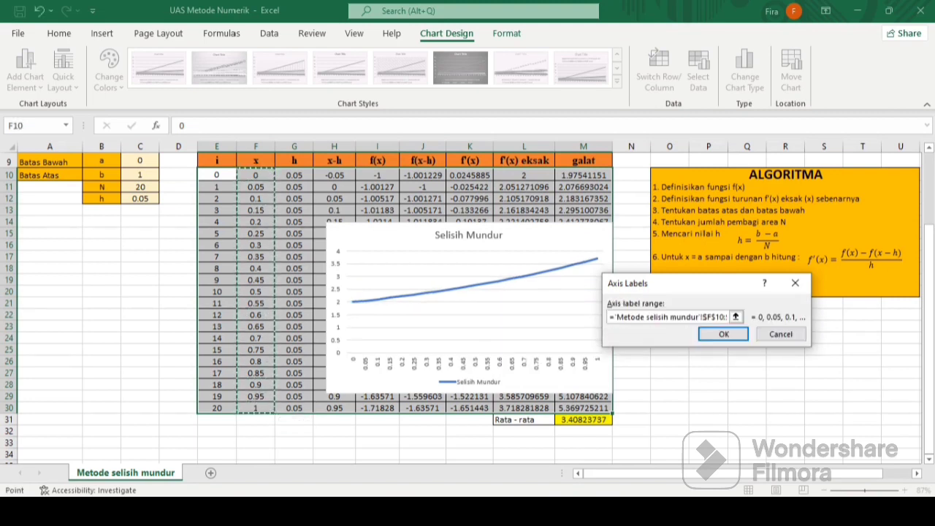
key("Return")
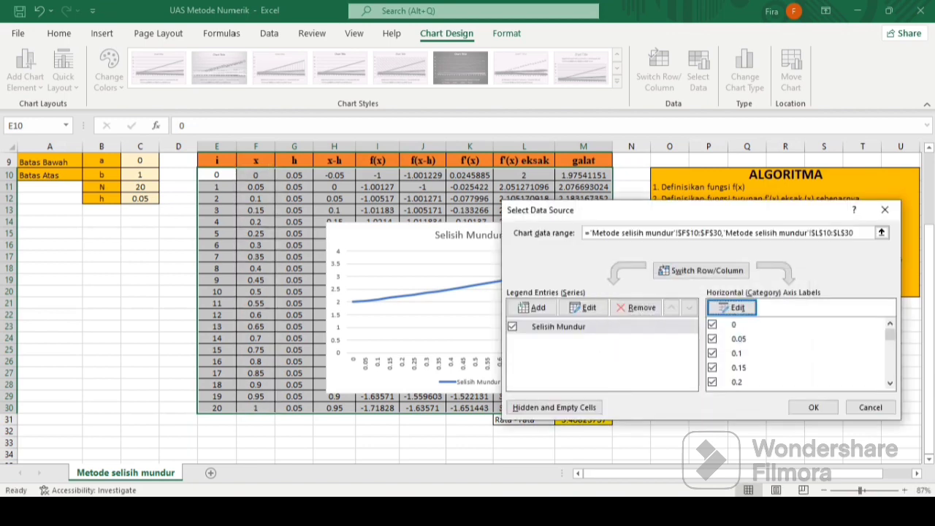
key("Return")
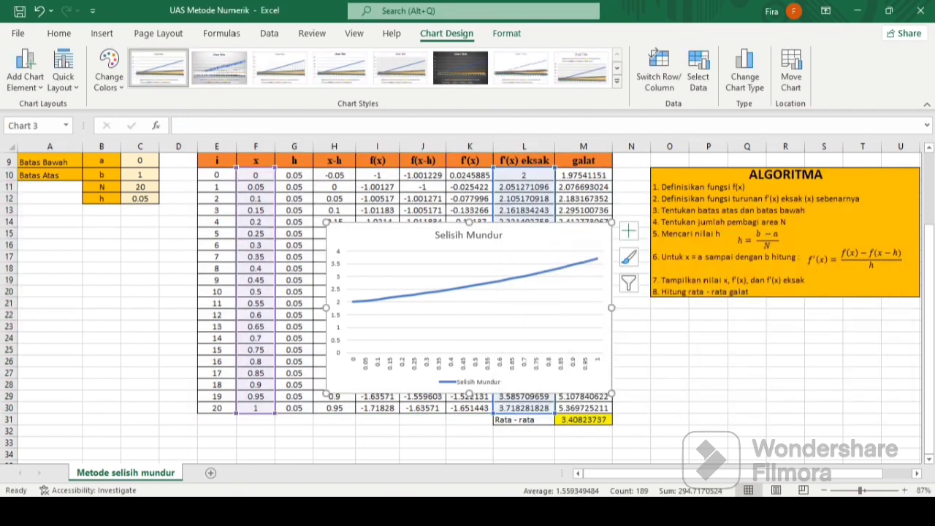
Move the whole Selisih Mundur chart off the table to the empty area just below the ALGORITMA box, and deselect it
left_click_drag(500, 342, 508, 335)
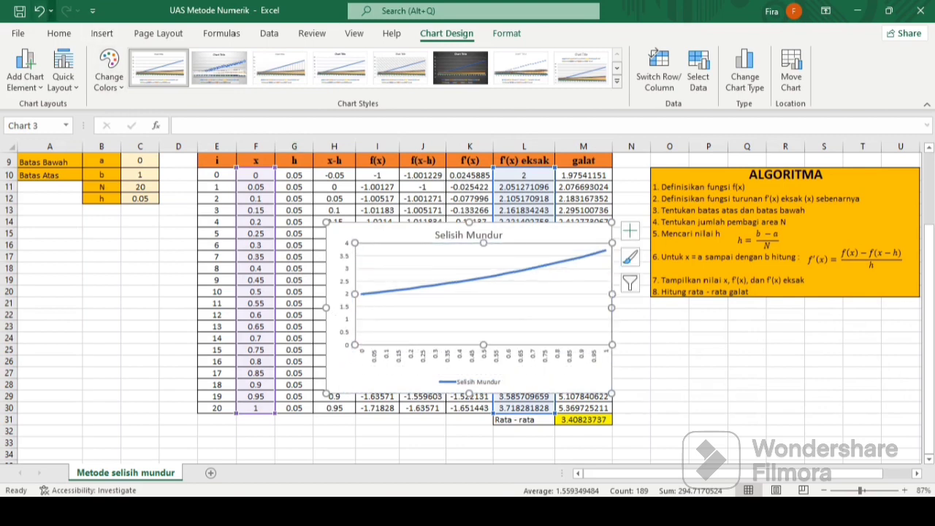
left_click(38, 11)
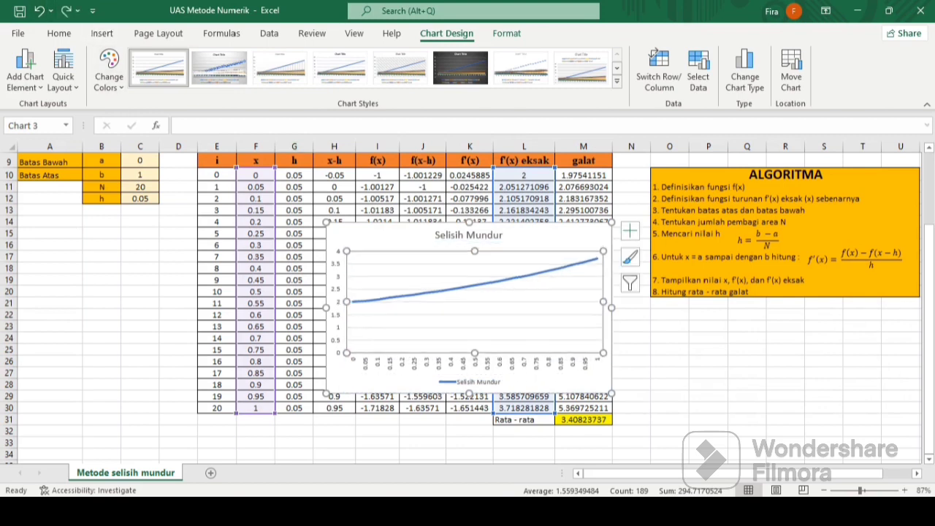
left_click_drag(395, 235, 705, 322)
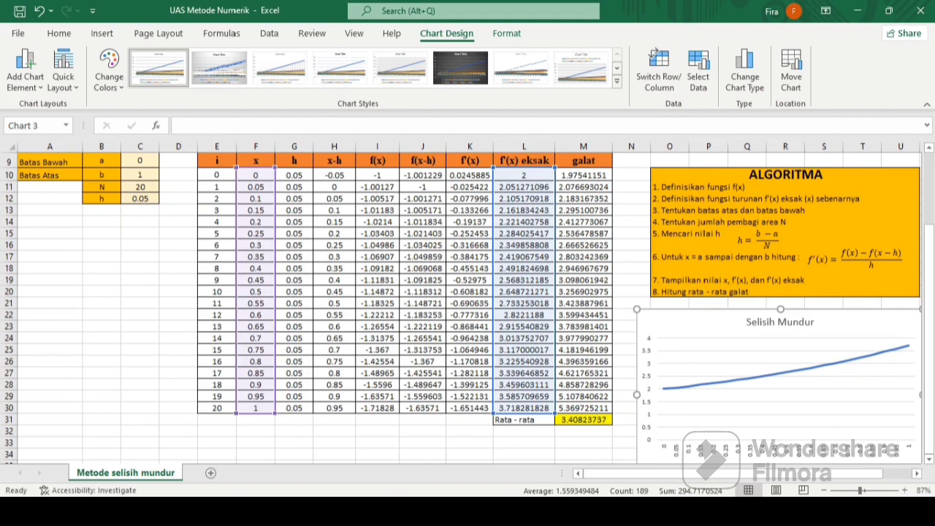
left_click(583, 442)
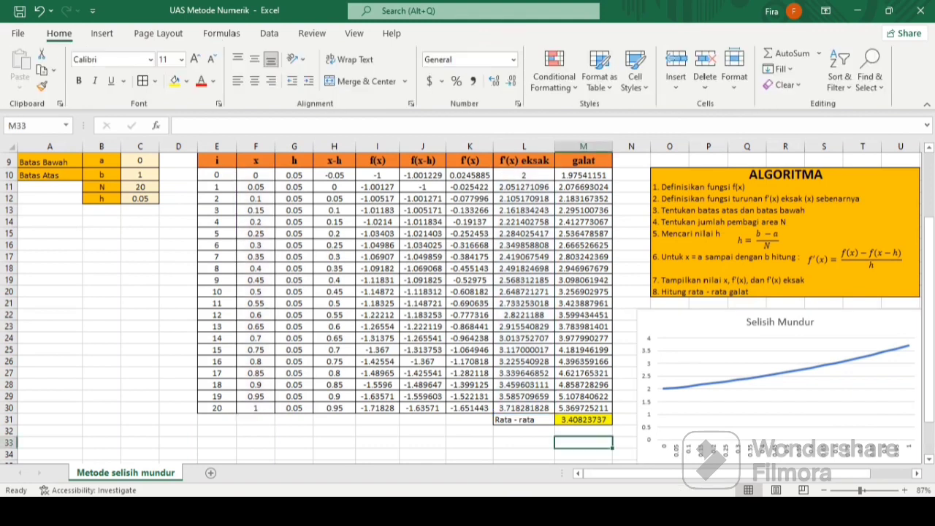